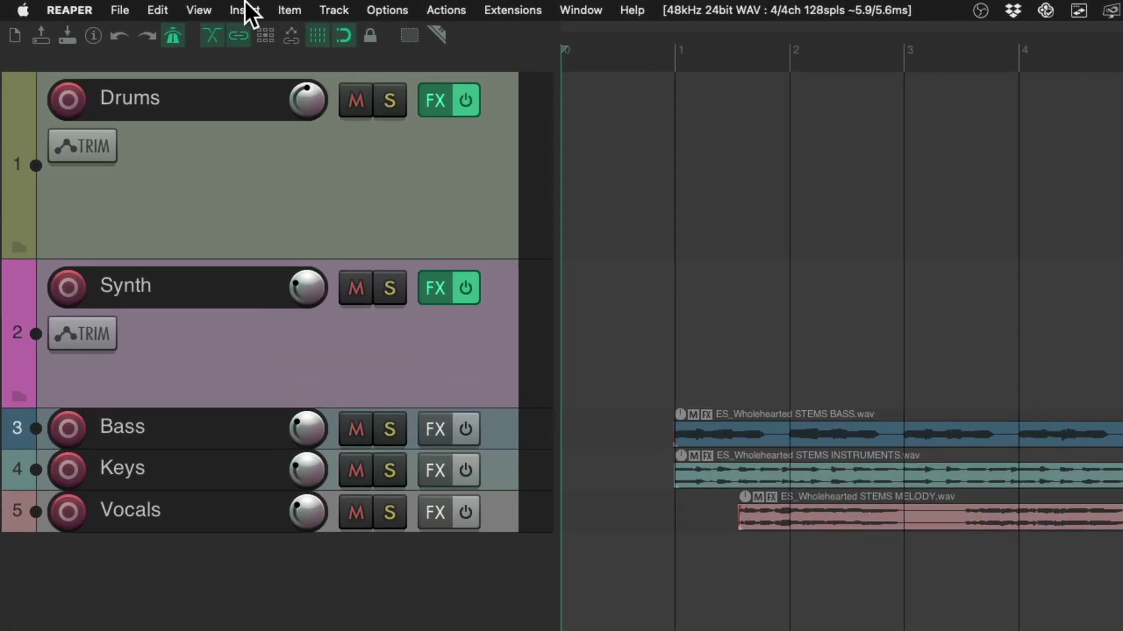
Show the Virtual MIDI Keyboard.
left_click(169, 8)
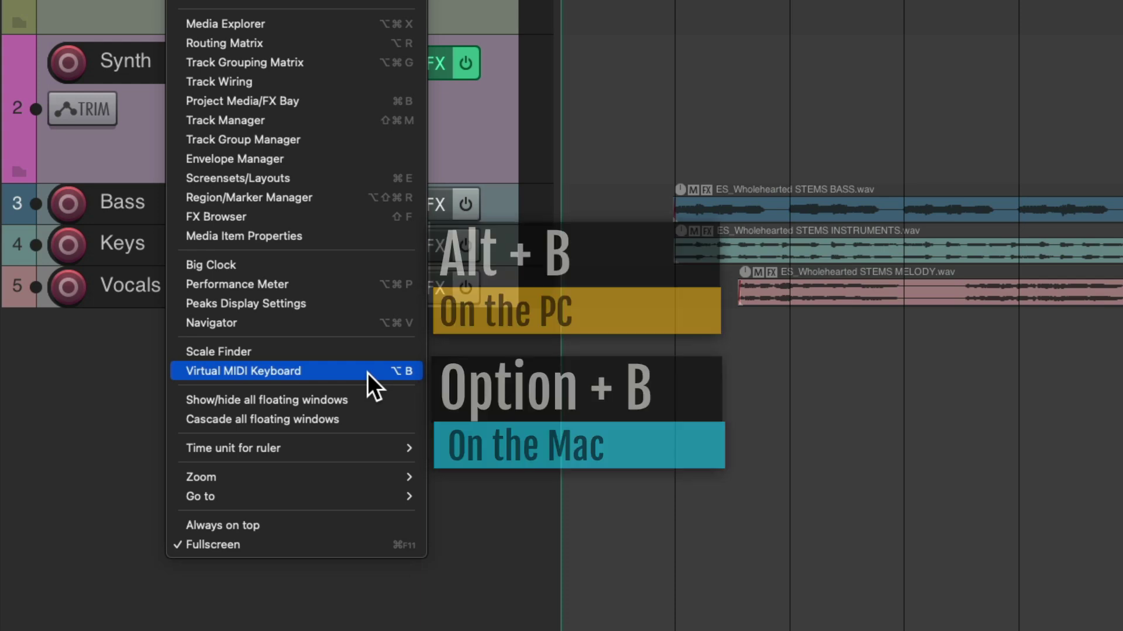
left_click(367, 373)
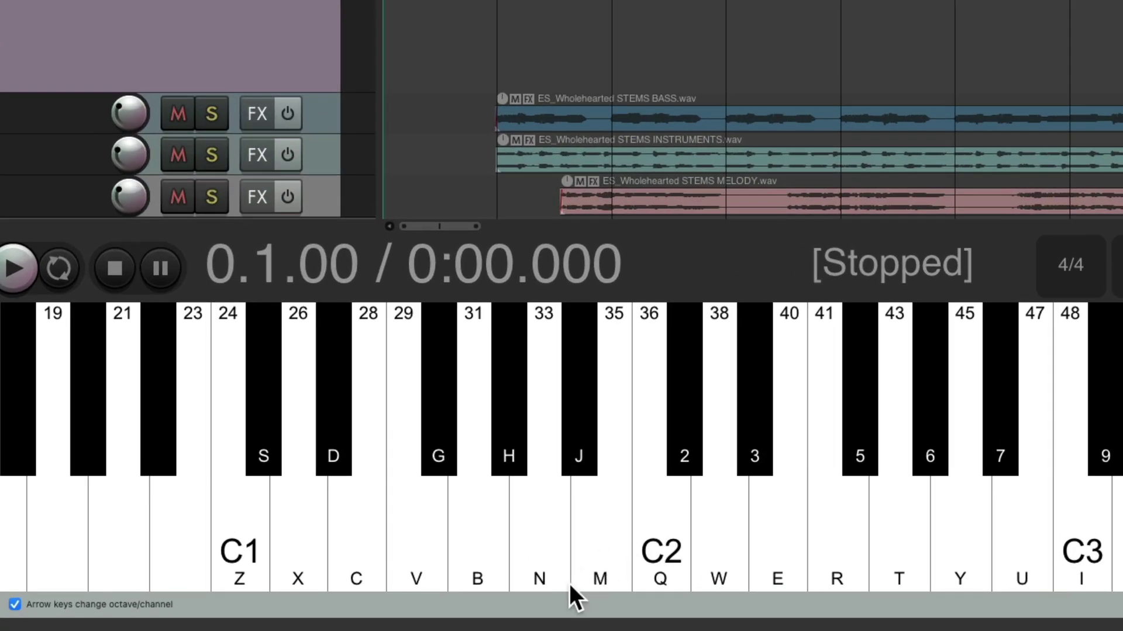
Undock the Virtual MIDI Keyboard, then shrink its floating window and reposition it over the arrange area.
right_click(495, 606)
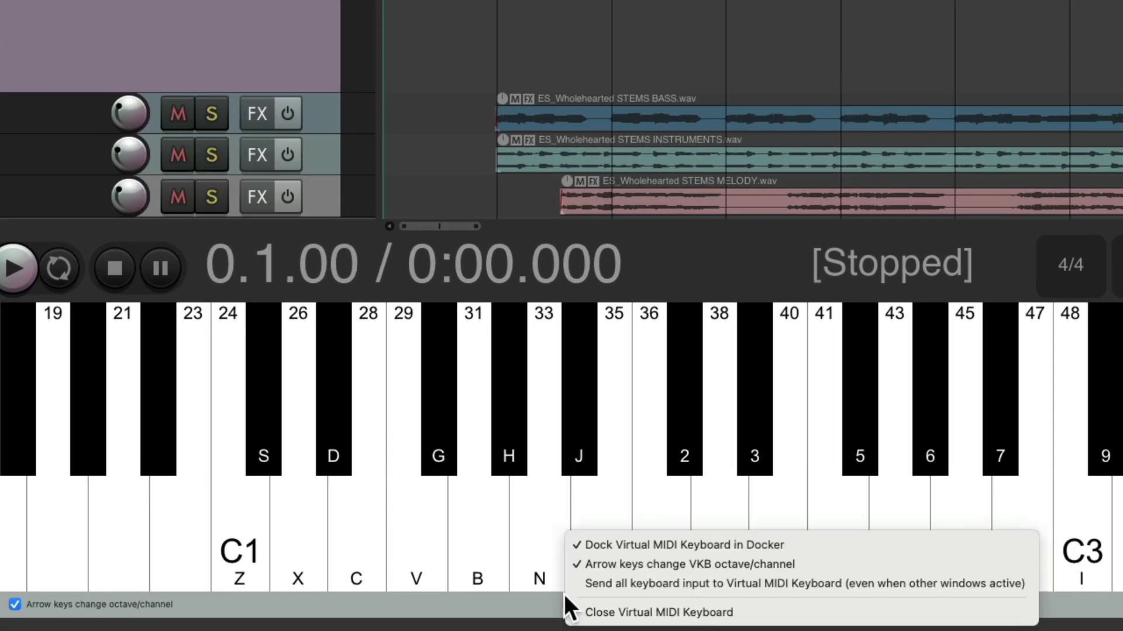
left_click(813, 546)
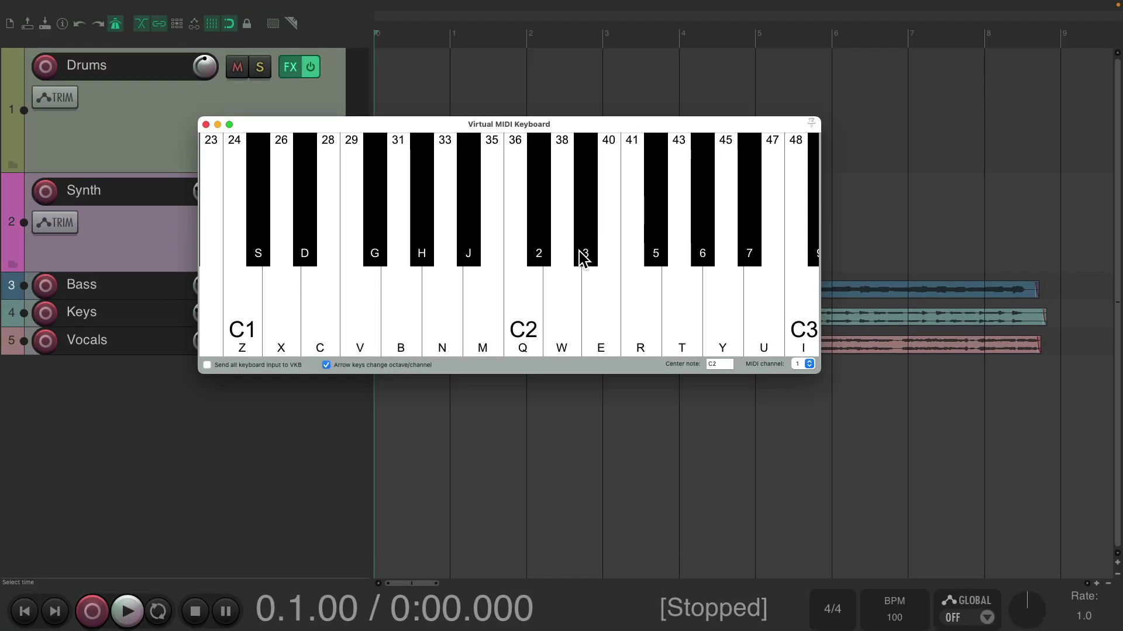
left_click_drag(818, 369, 758, 338)
left_click_drag(537, 130, 596, 164)
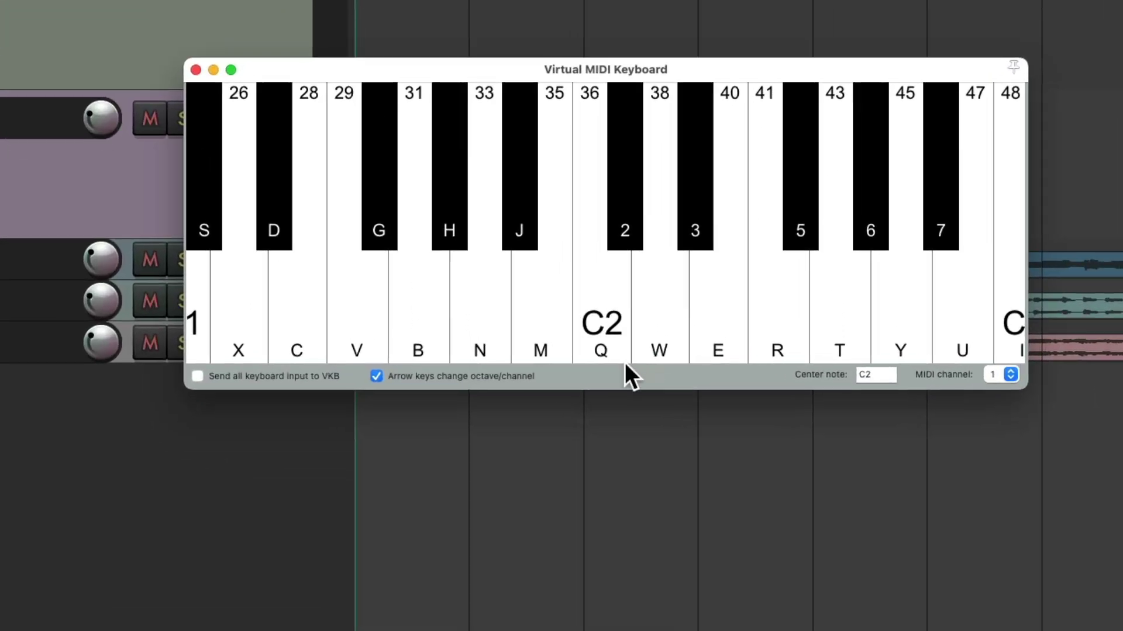
Dock the Virtual MIDI Keyboard back in the docker.
right_click(548, 359)
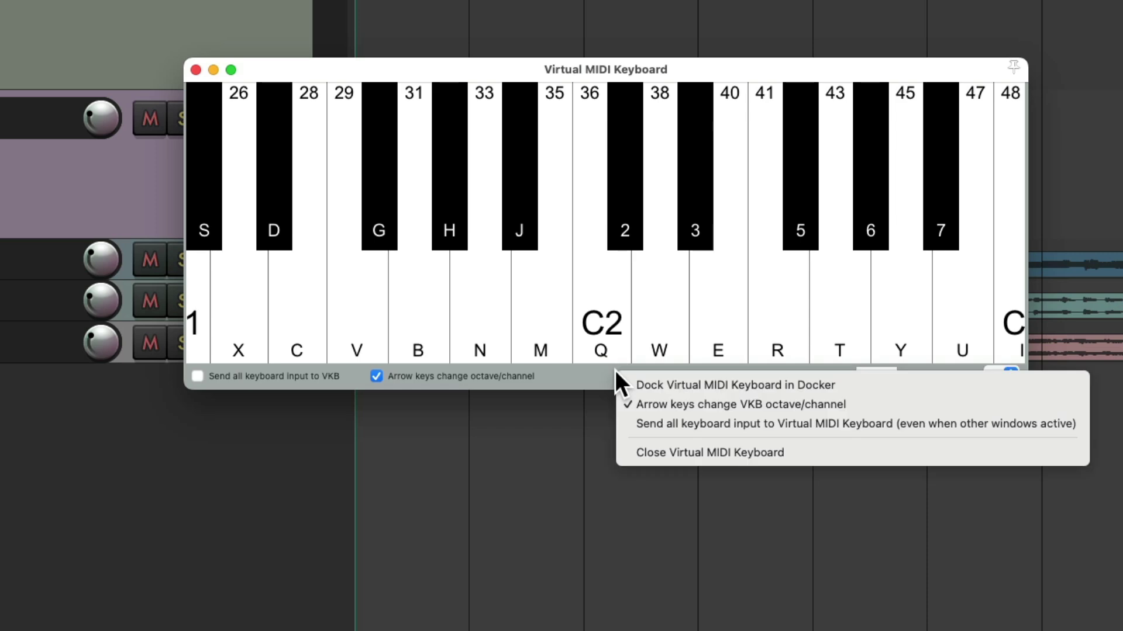
left_click(622, 381)
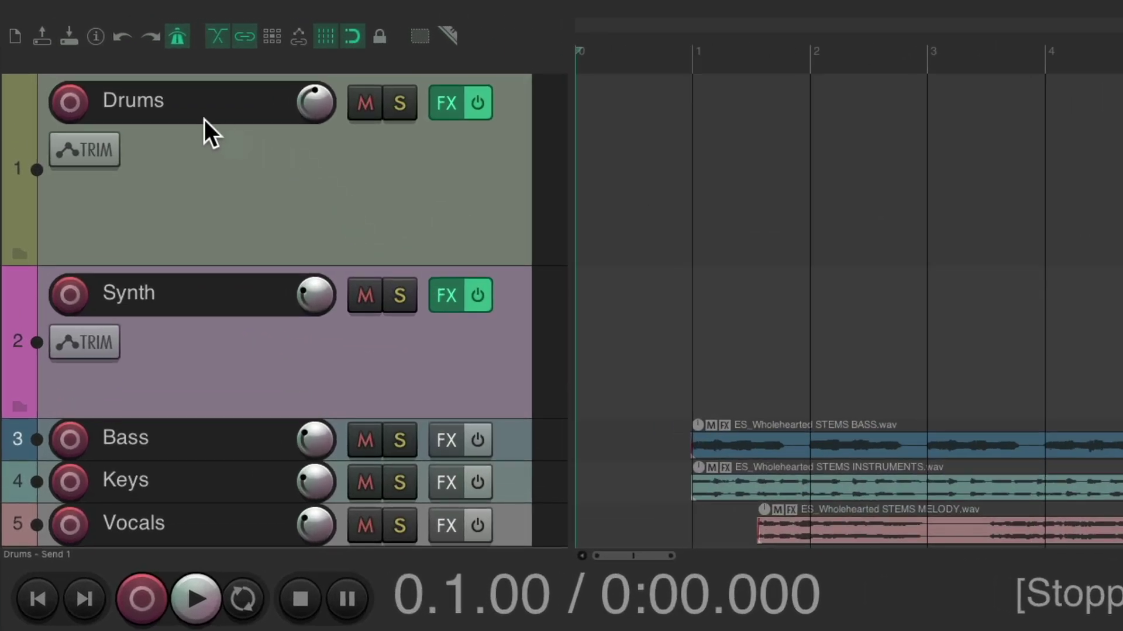
Arm the Drums track for recording and review its MIDI input choices and loaded effects without changing them.
left_click(70, 102)
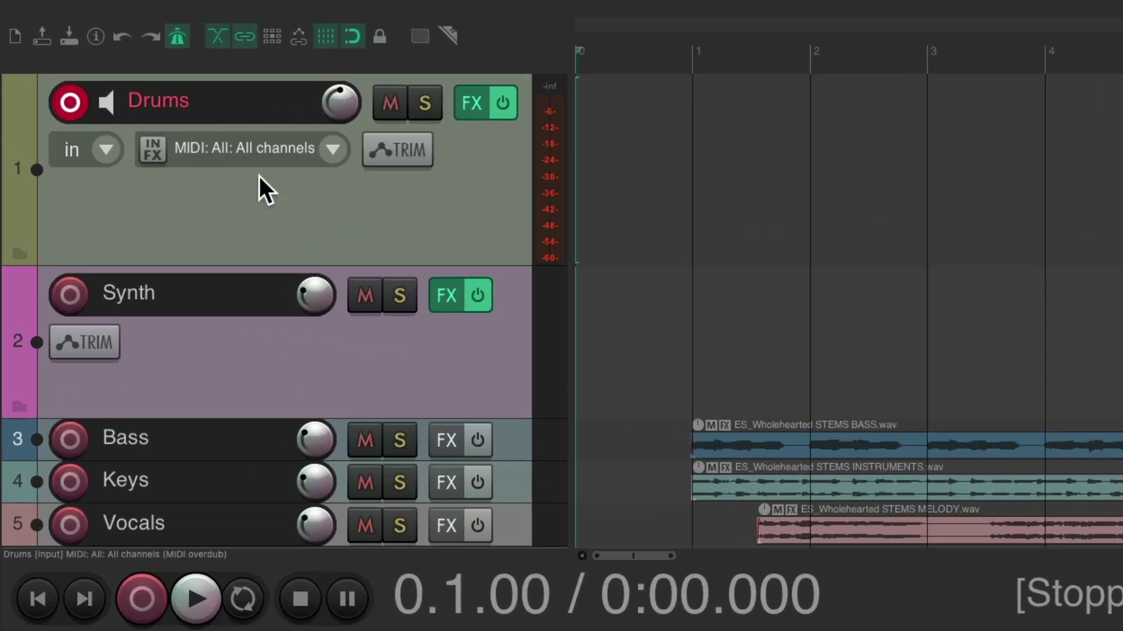
left_click(329, 151)
mouse_move(344, 205)
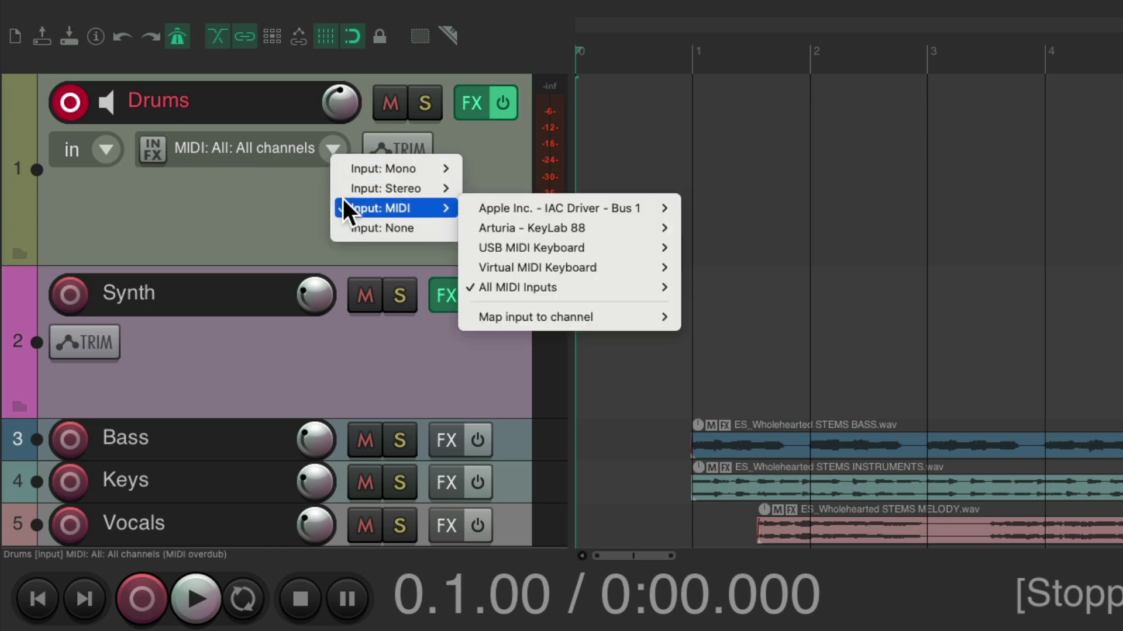
mouse_move(497, 285)
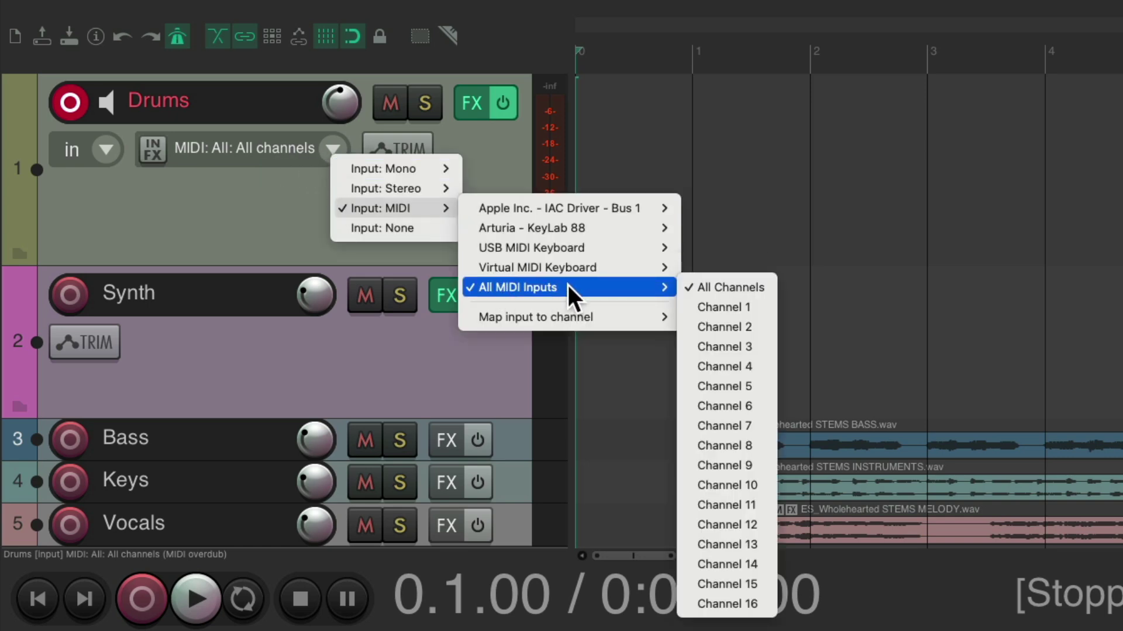
mouse_move(591, 269)
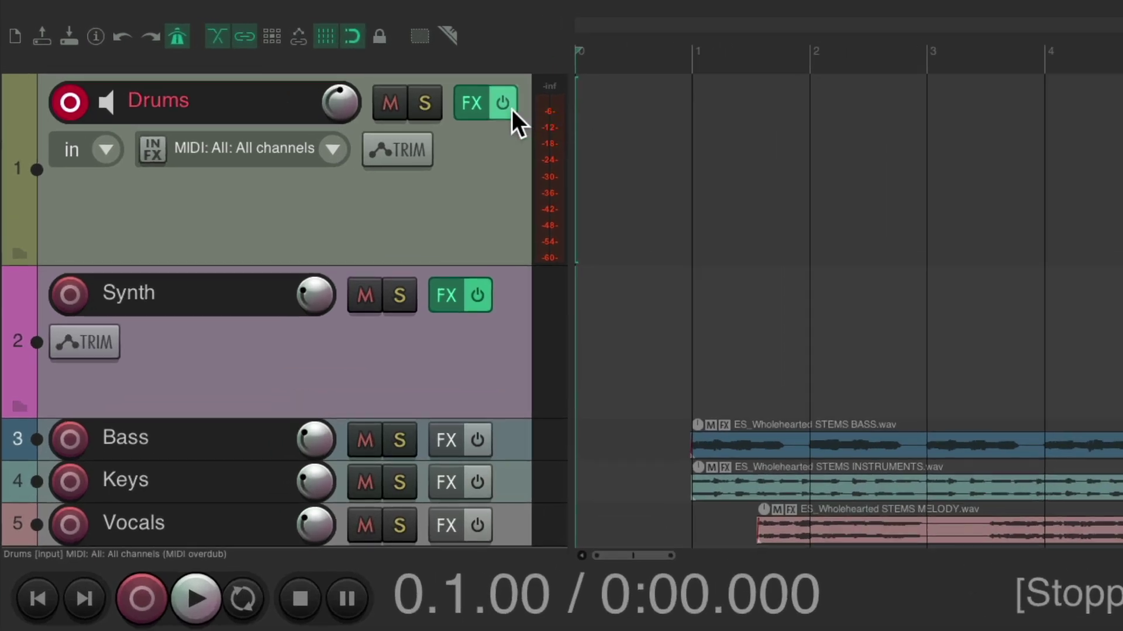
right_click(309, 69)
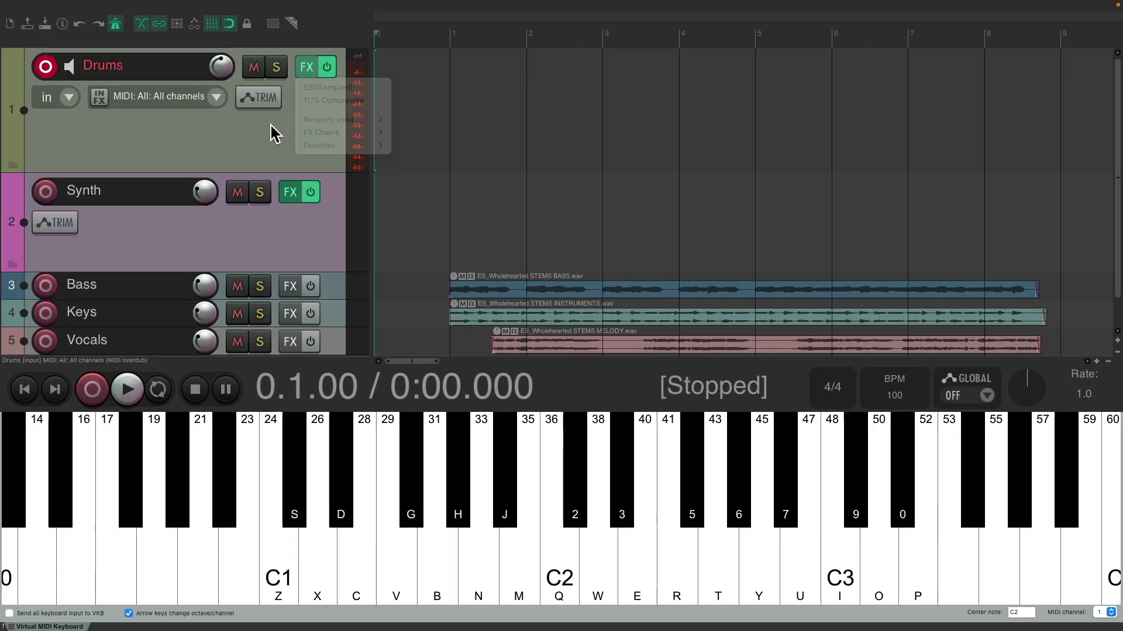
Audition the drum sounds on the virtual keyboard by playing C2, D2, E2, G2, A2, C#2 and G#2.
left_click(556, 538)
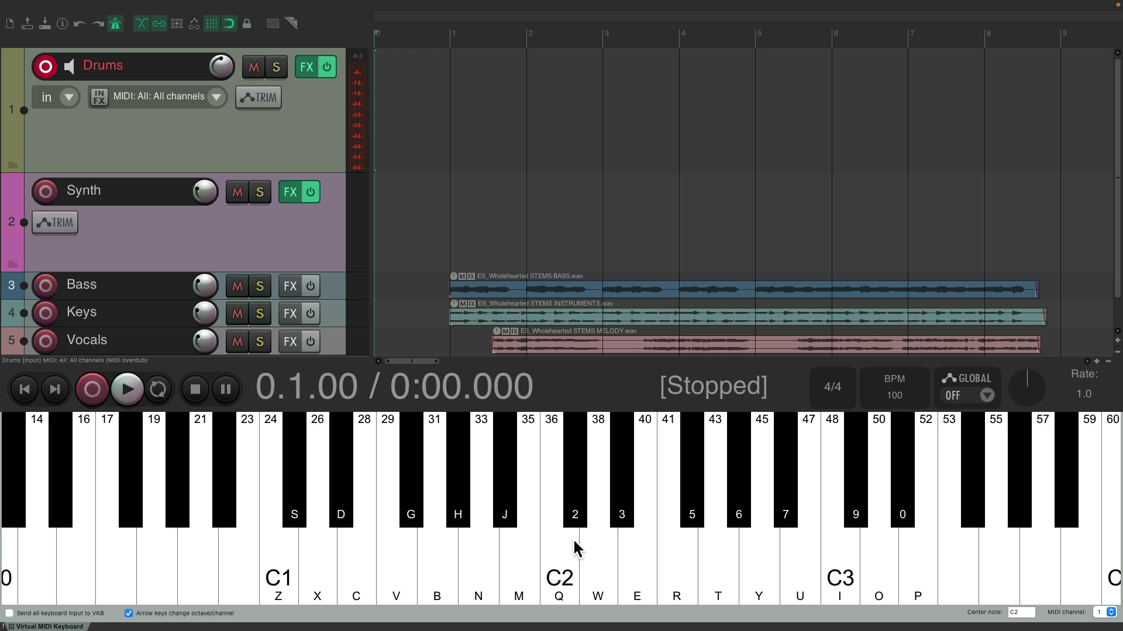
left_click(594, 538)
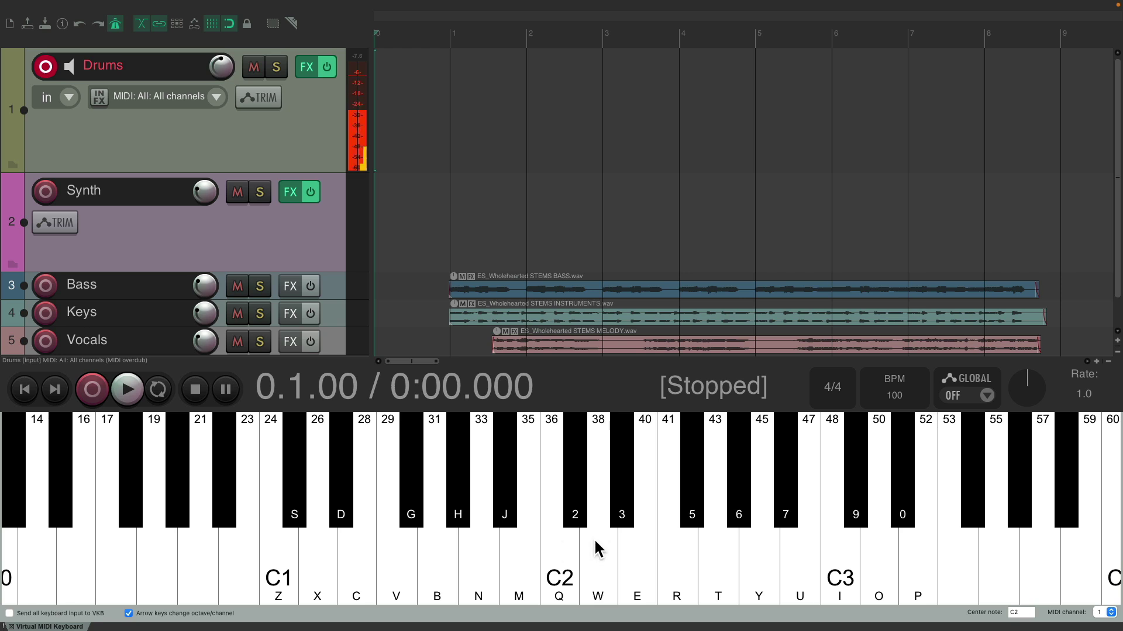
left_click(634, 539)
key("t")
key("y")
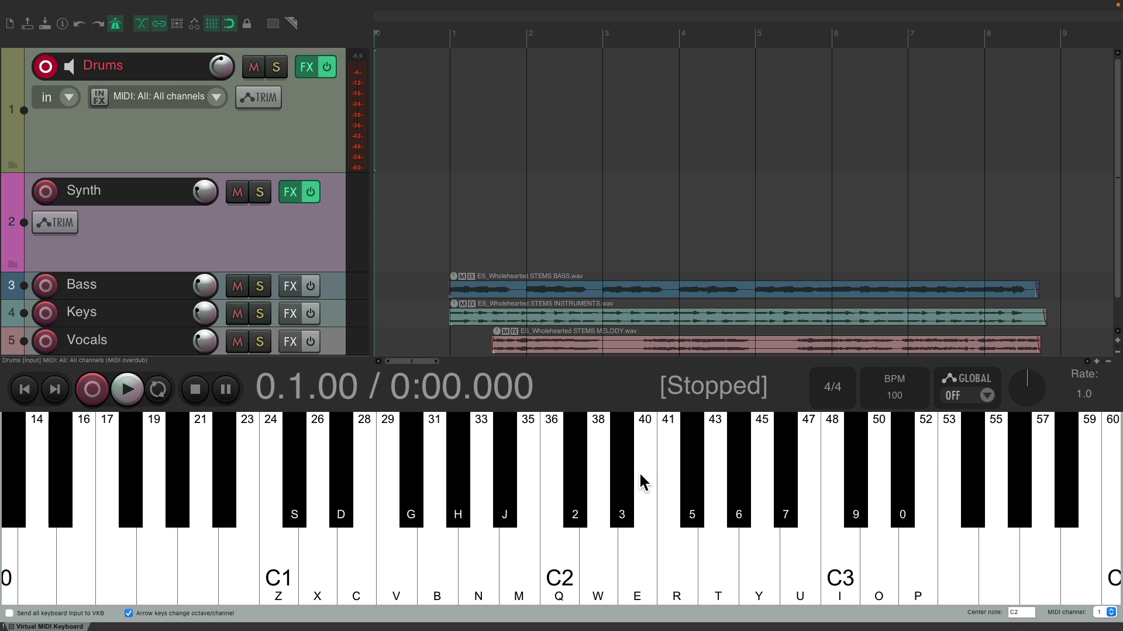
key("2")
key("6")
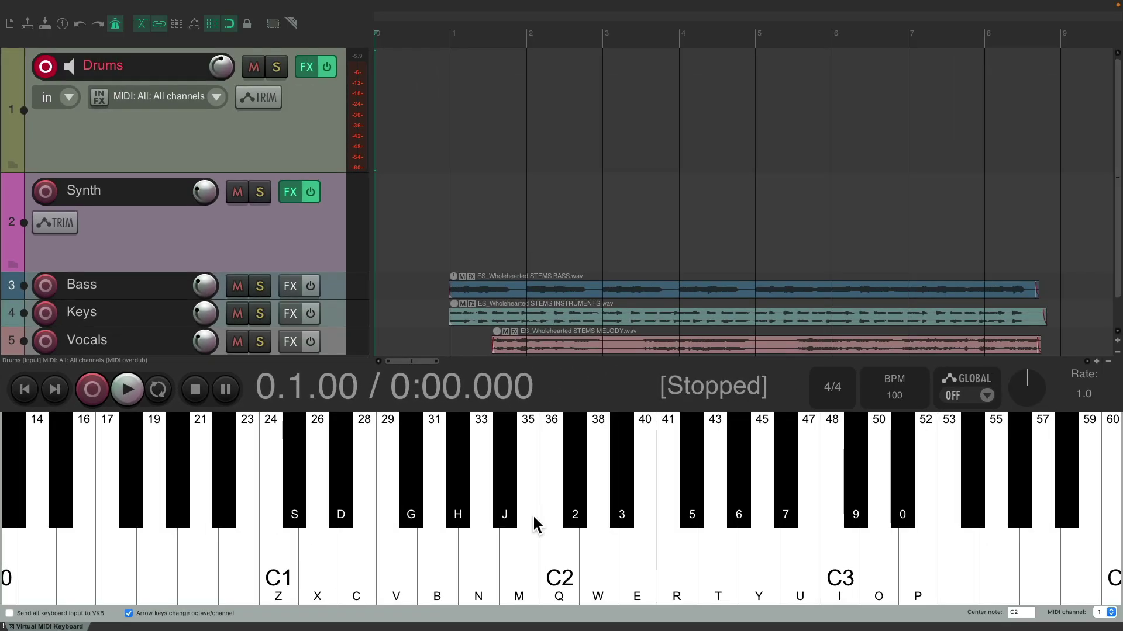
Shift the virtual keyboard's center note up by octaves to C5, playing notes at C3, F3 and C5 along the way.
key("Right")
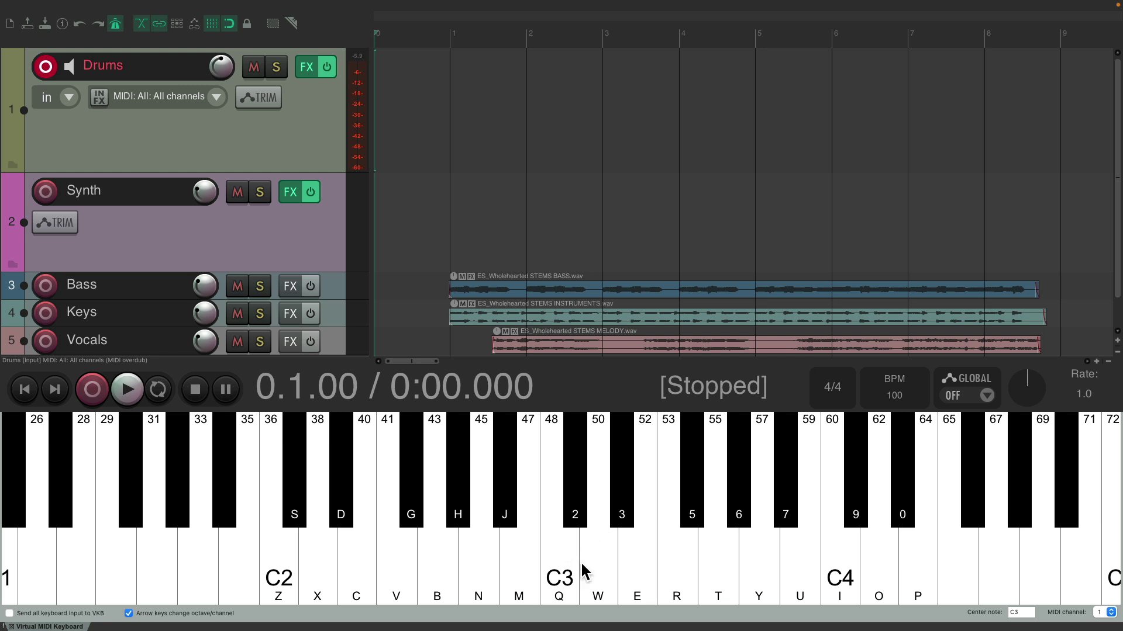
left_click(566, 546)
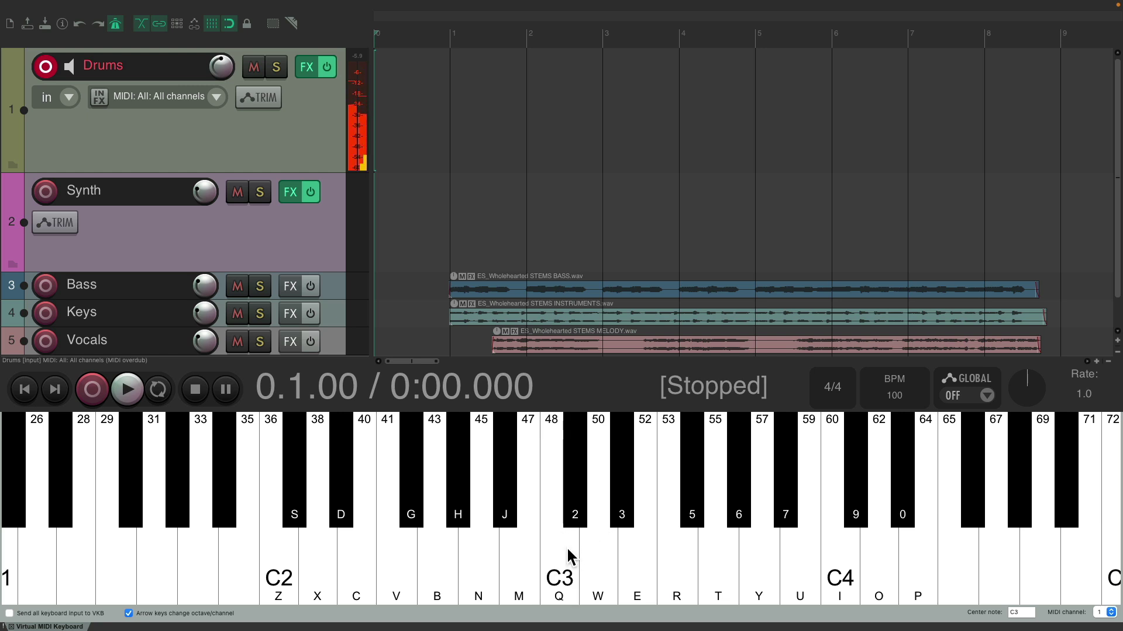
key("r")
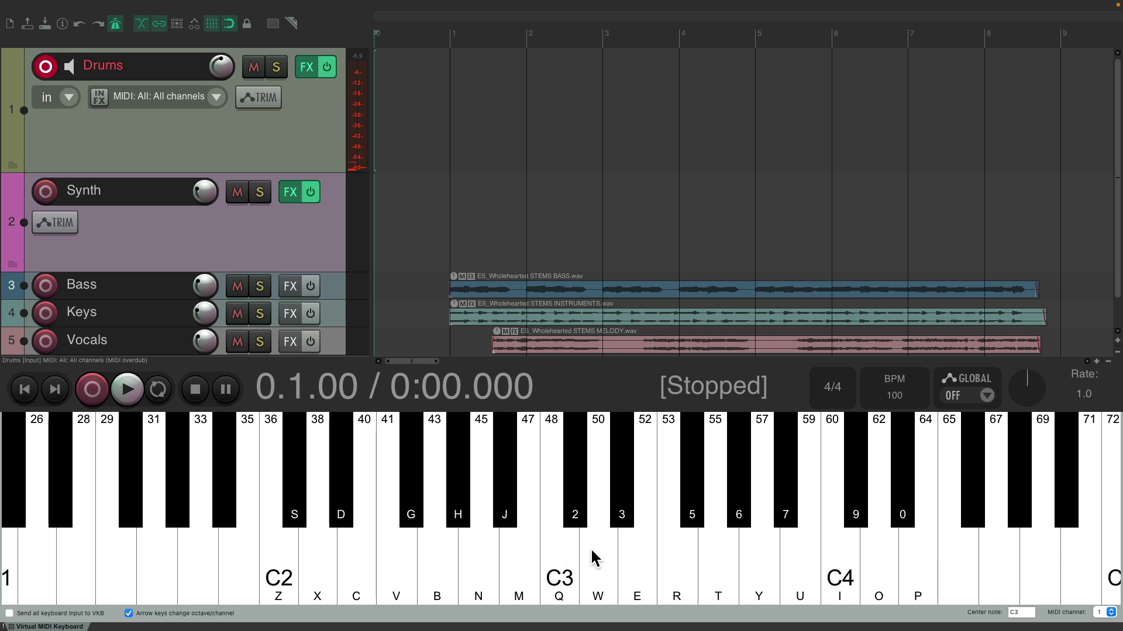
key("Right")
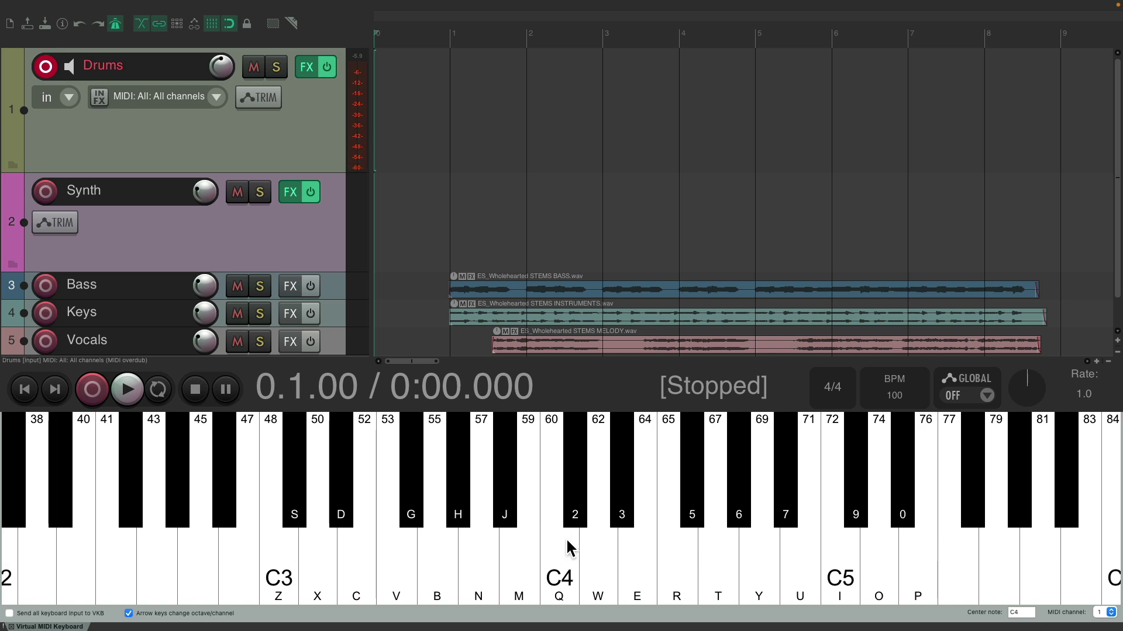
key("Right")
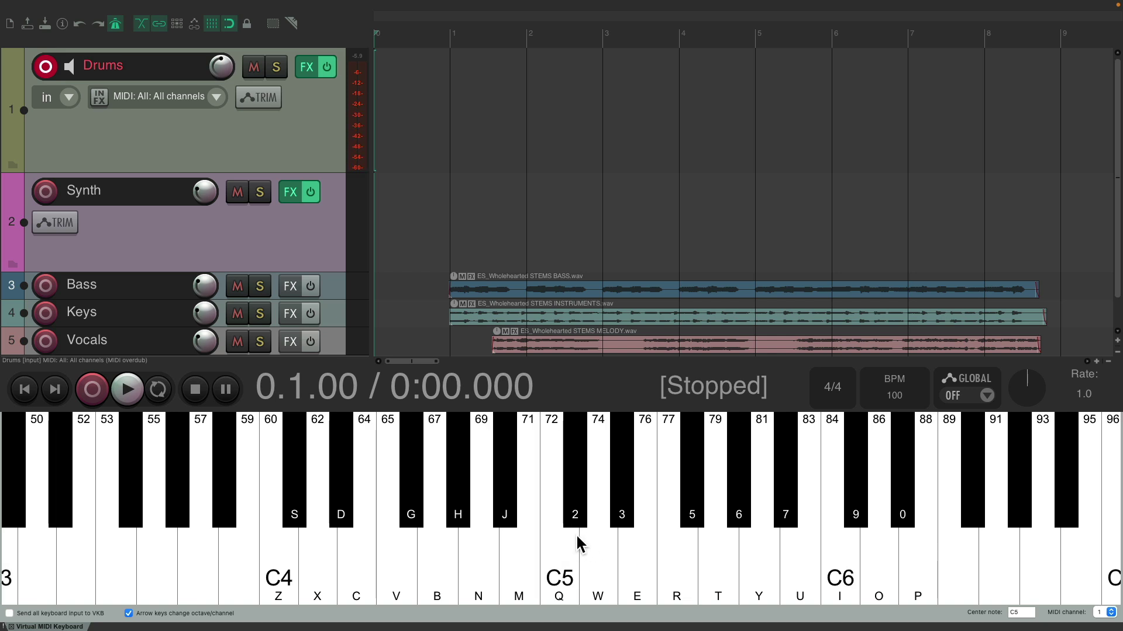
left_click(568, 535)
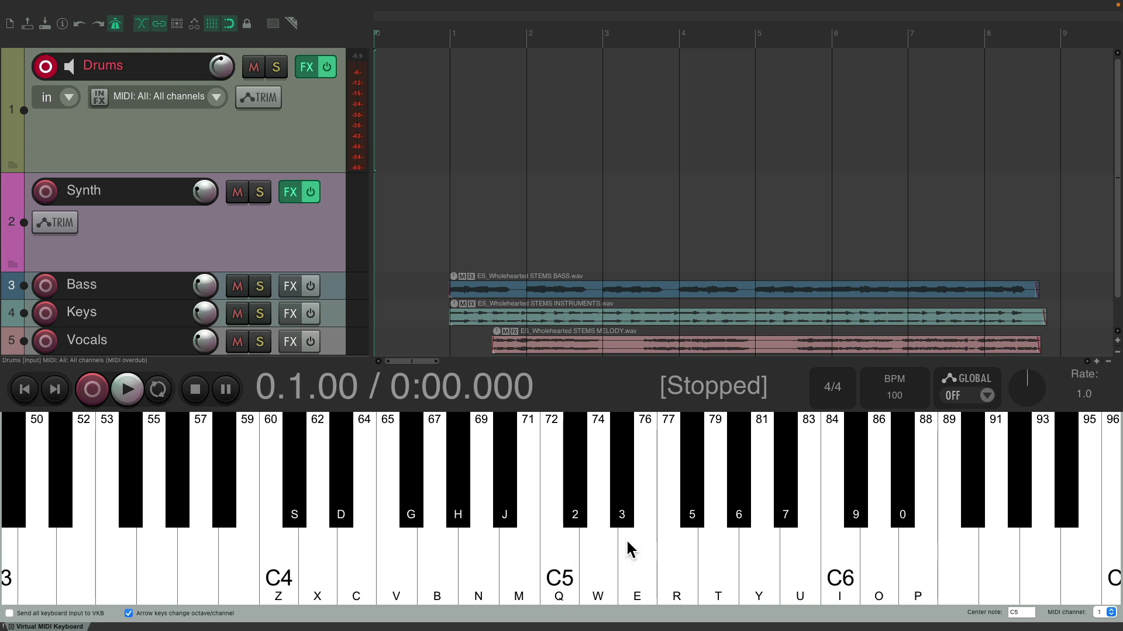
Lower the virtual keyboard's center note by three octaves to C2 and play C2.
key("Left")
key("Left")
key("Left")
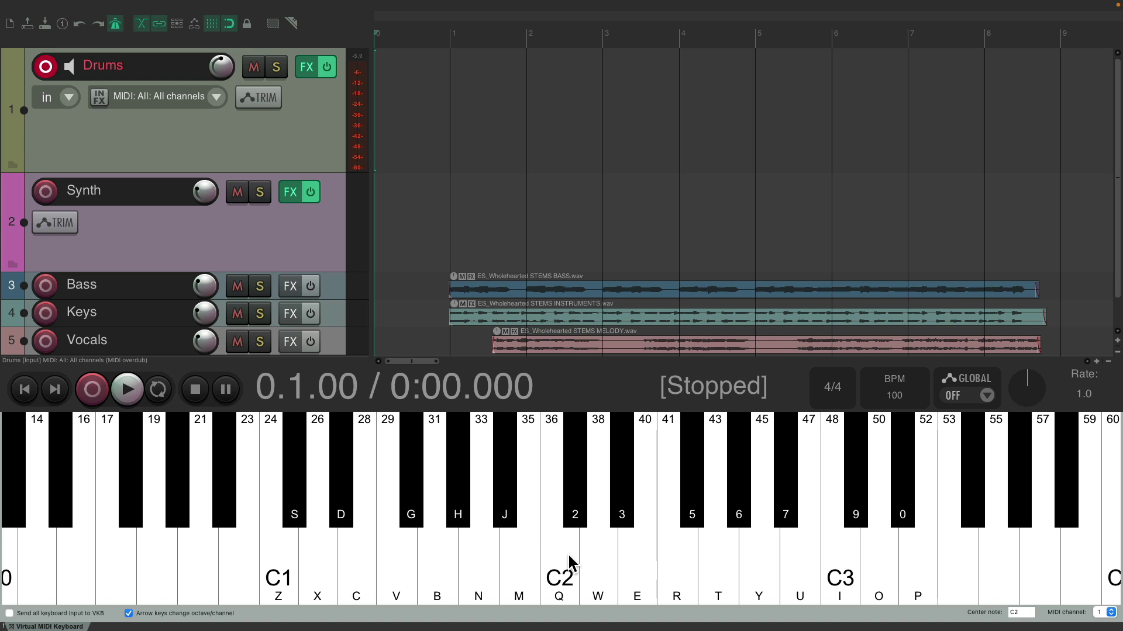
left_click(567, 553)
Shift the virtual keyboard's center note to D2 and E2, playing a note at each, and return it to C2.
scroll(593, 566, "up", 1)
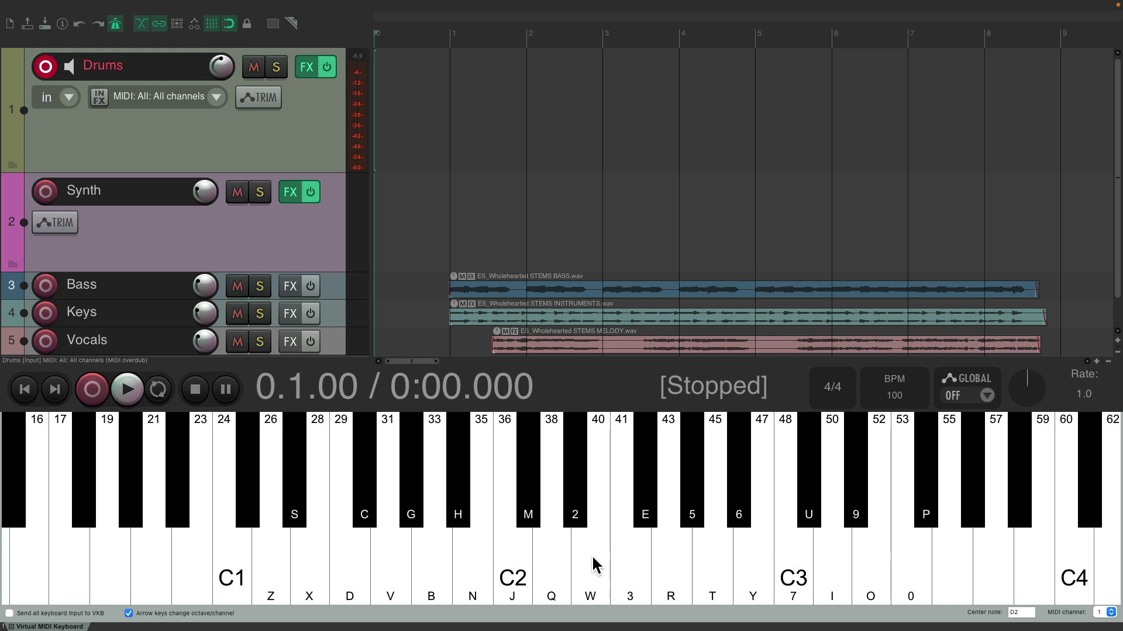
left_click(554, 548)
scroll(591, 548, "up", 1)
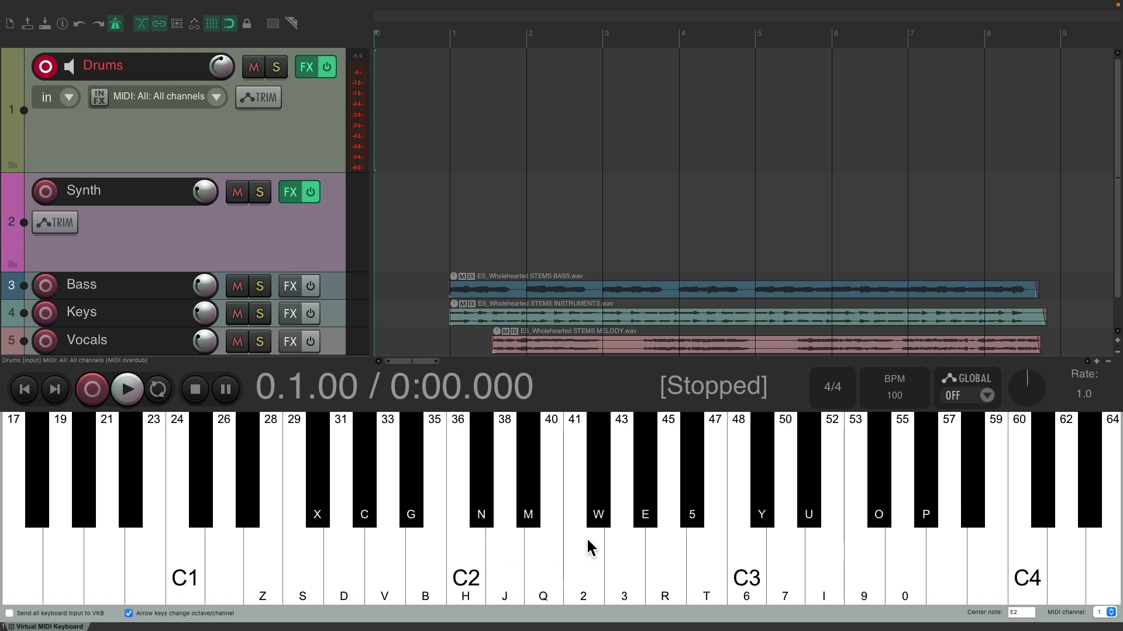
left_click(554, 548)
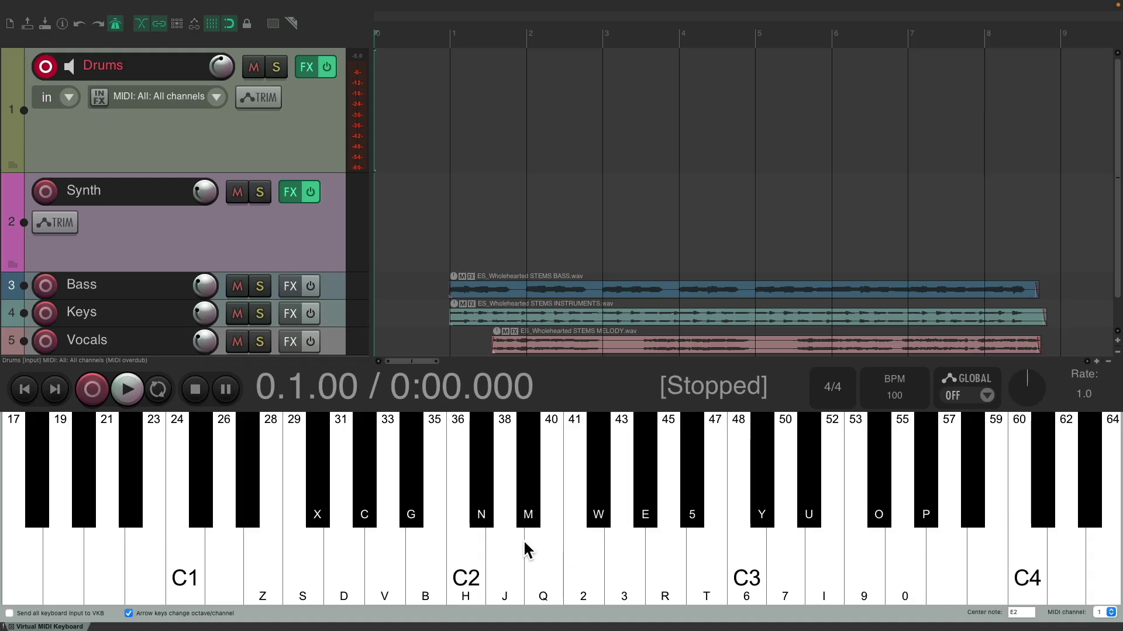
key("Left")
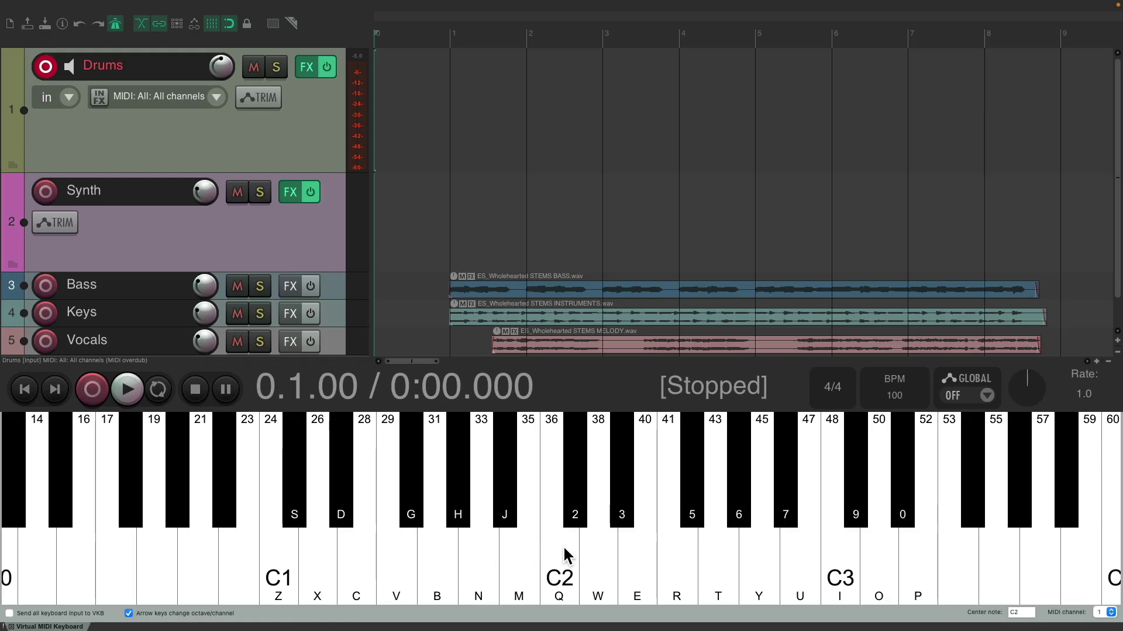
Play C2, D2, E2 and A2 on the Drums track, followed by C2 struck near the key's top edge, E2 and A2.
key("q")
key("w")
key("e")
key("y")
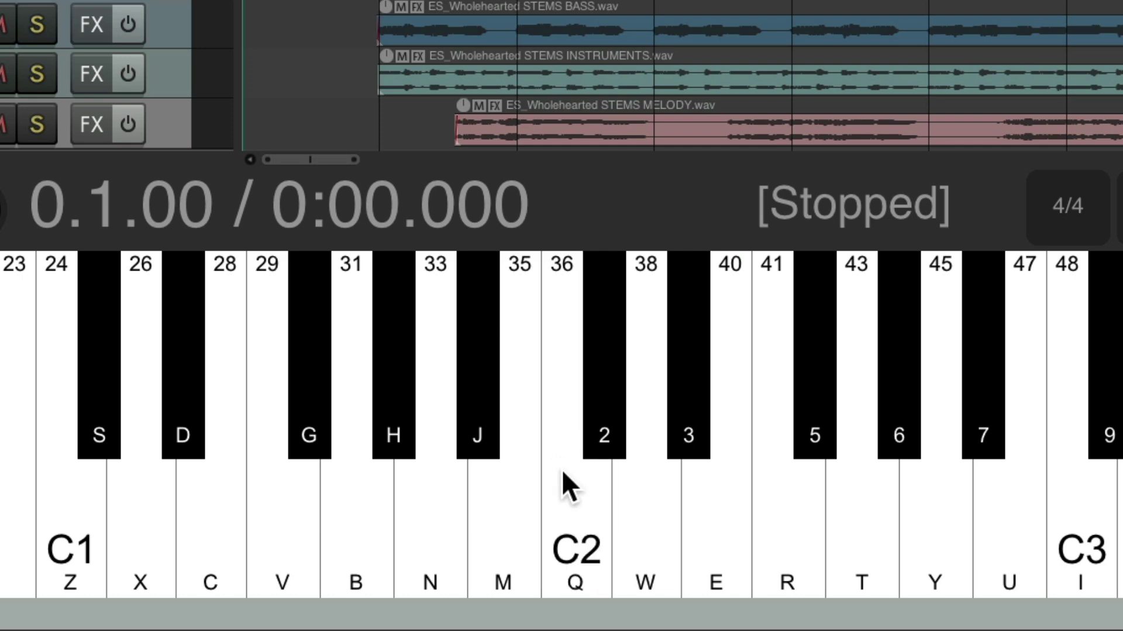
left_click(563, 317)
key("e")
key("y")
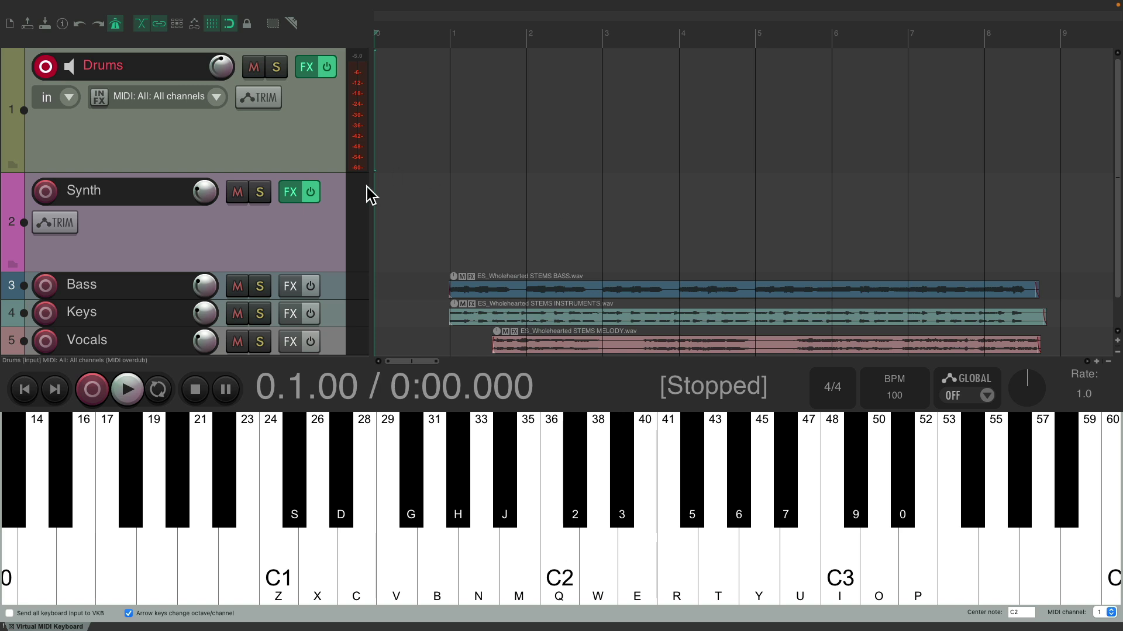
Select the Drums track, and open and dismiss the Quantize Item Positions and Nudge/set items dialogs.
left_click(321, 143)
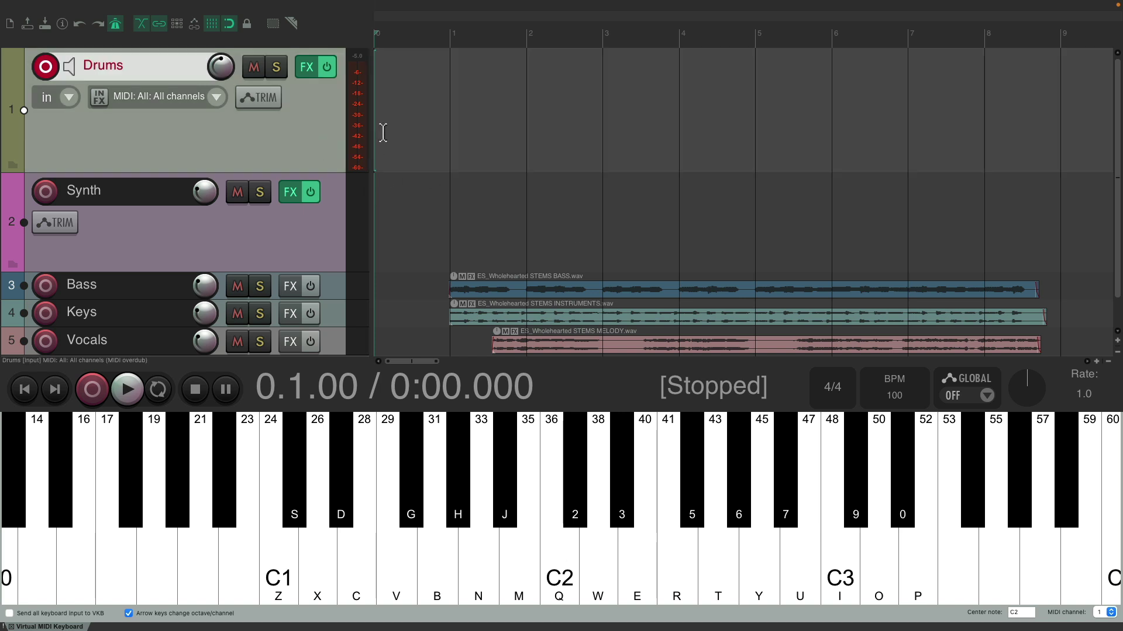
key("q")
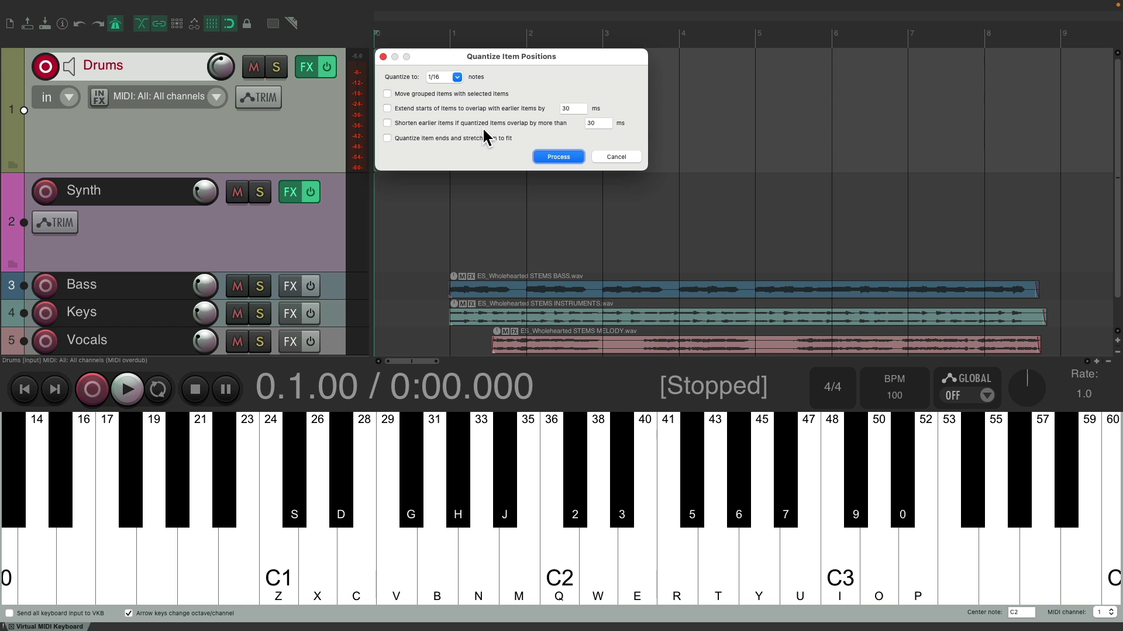
key("Return")
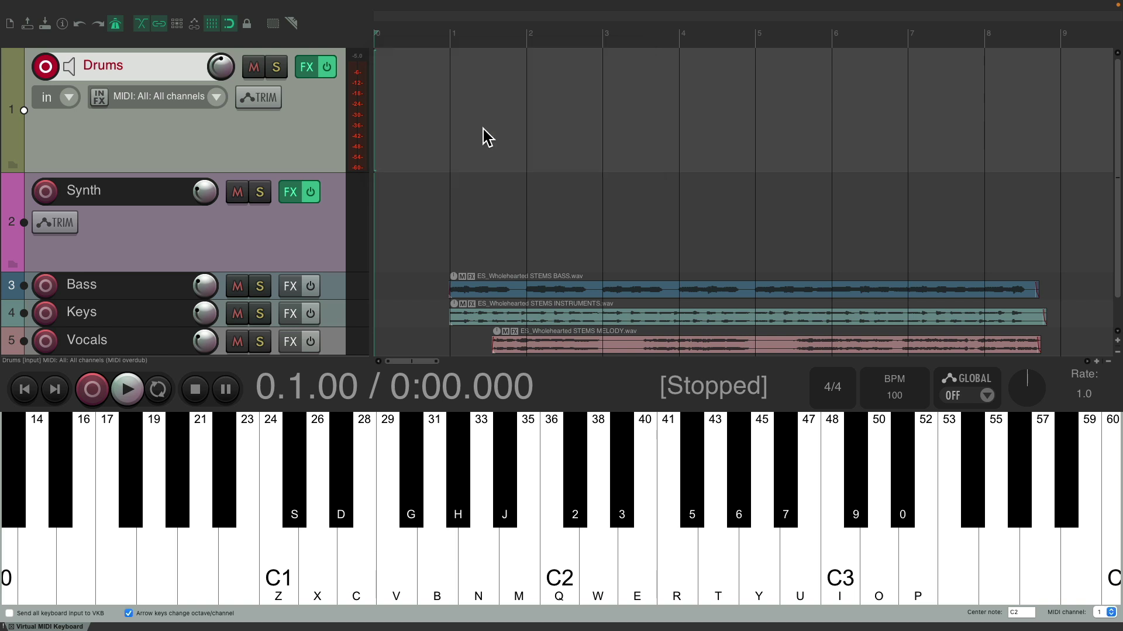
key("n")
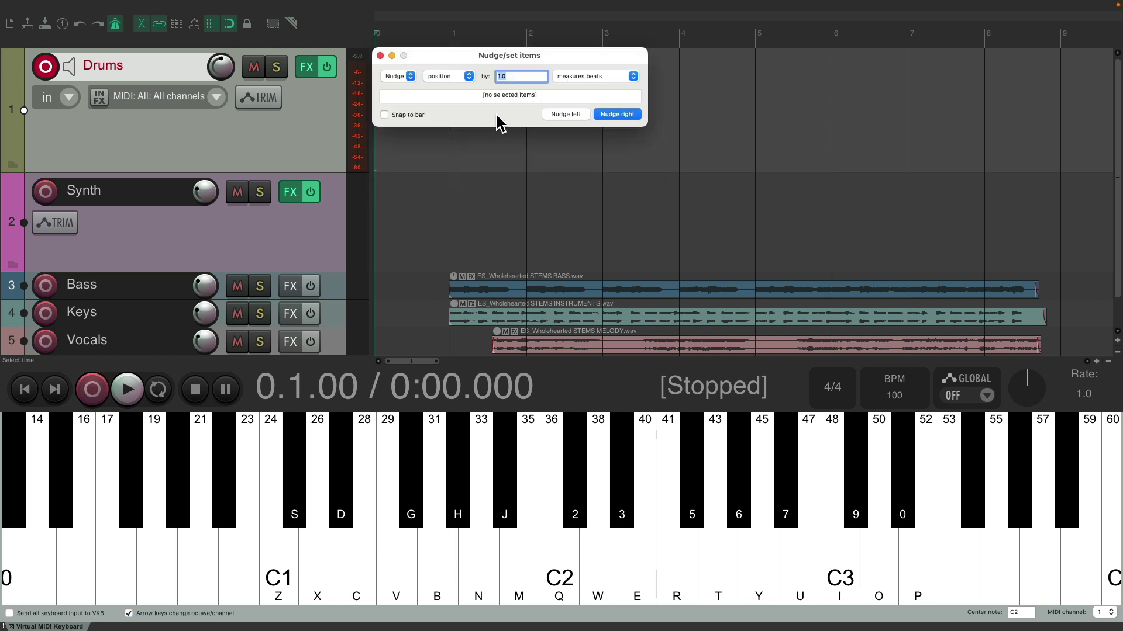
key("Escape")
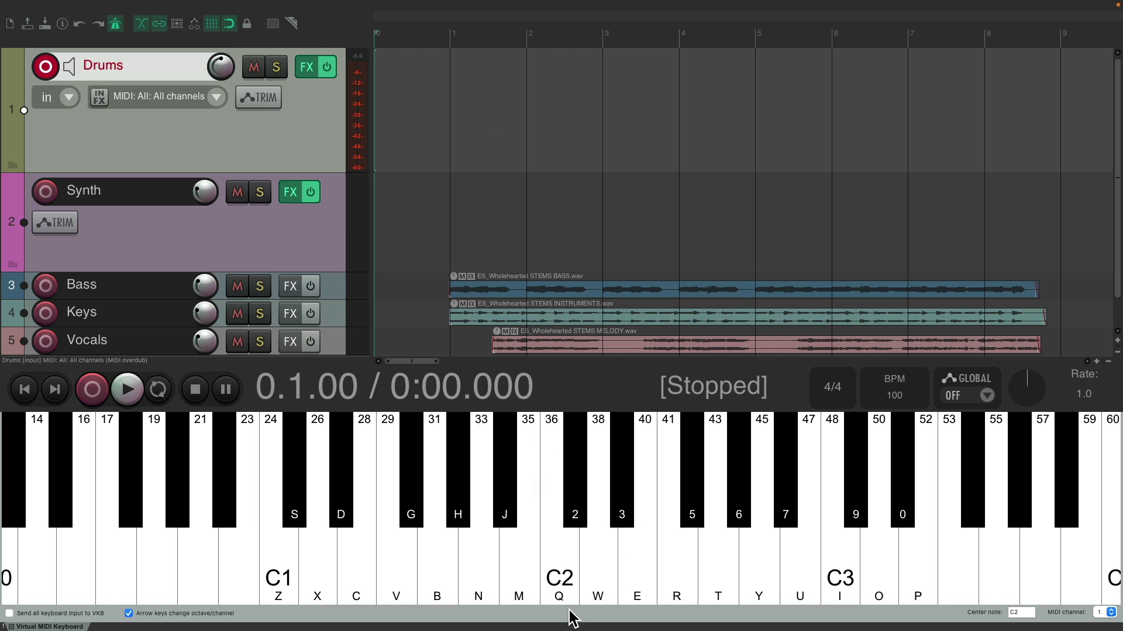
Turn on sending all keyboard input to VKB, play C2 with the Drums track selected, and turn the option off again.
left_click(612, 554)
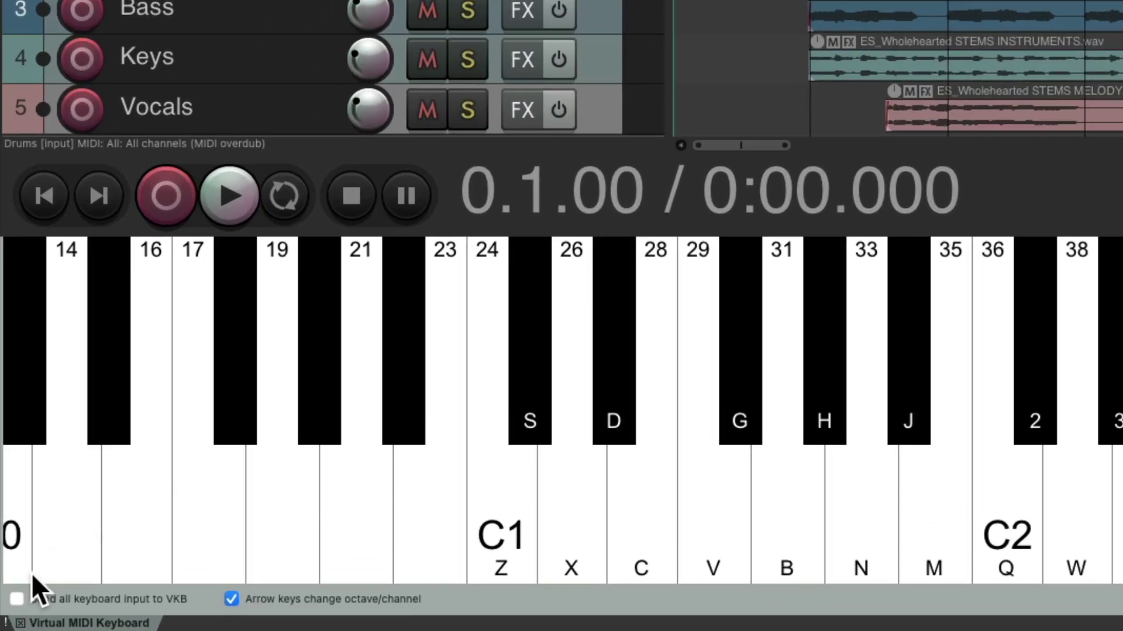
left_click(17, 599)
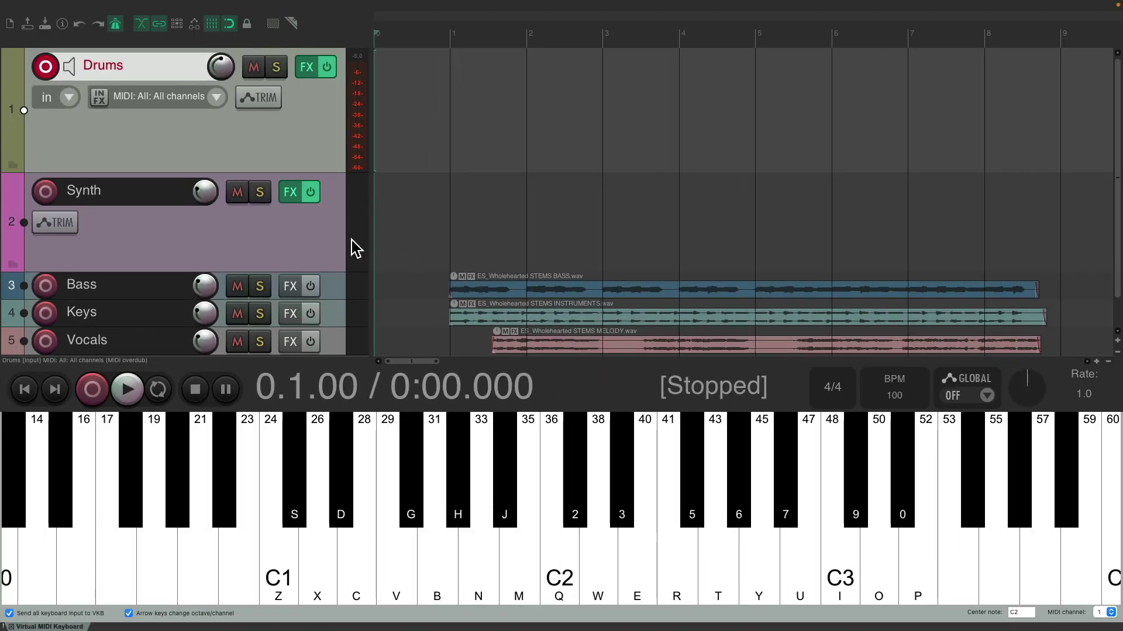
left_click(315, 258)
left_click(310, 134)
key("q")
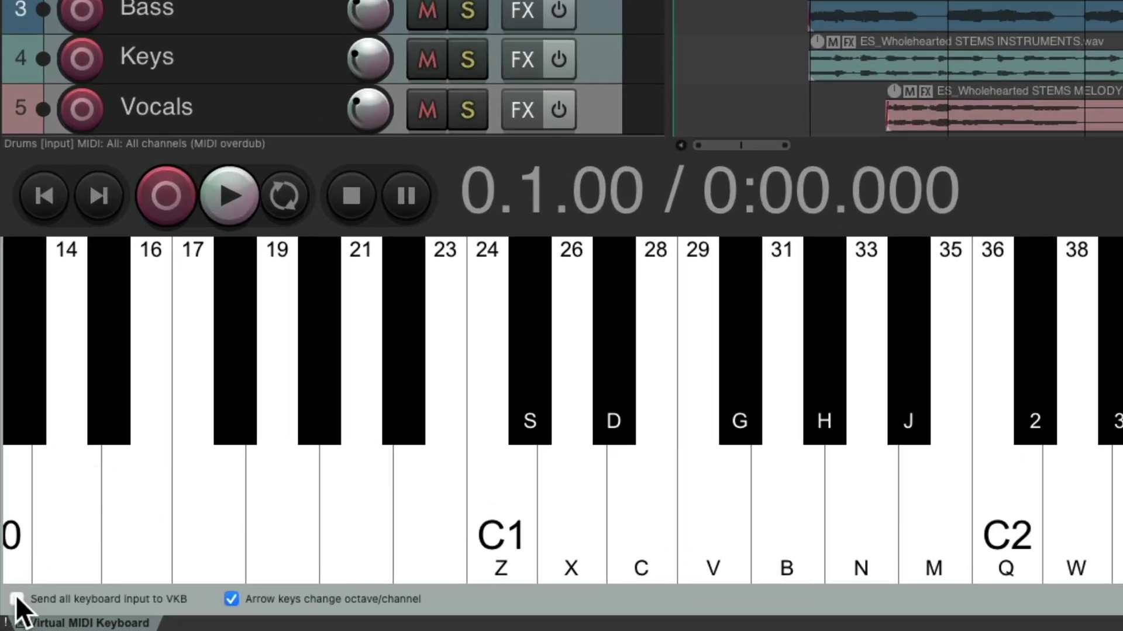
left_click(16, 599)
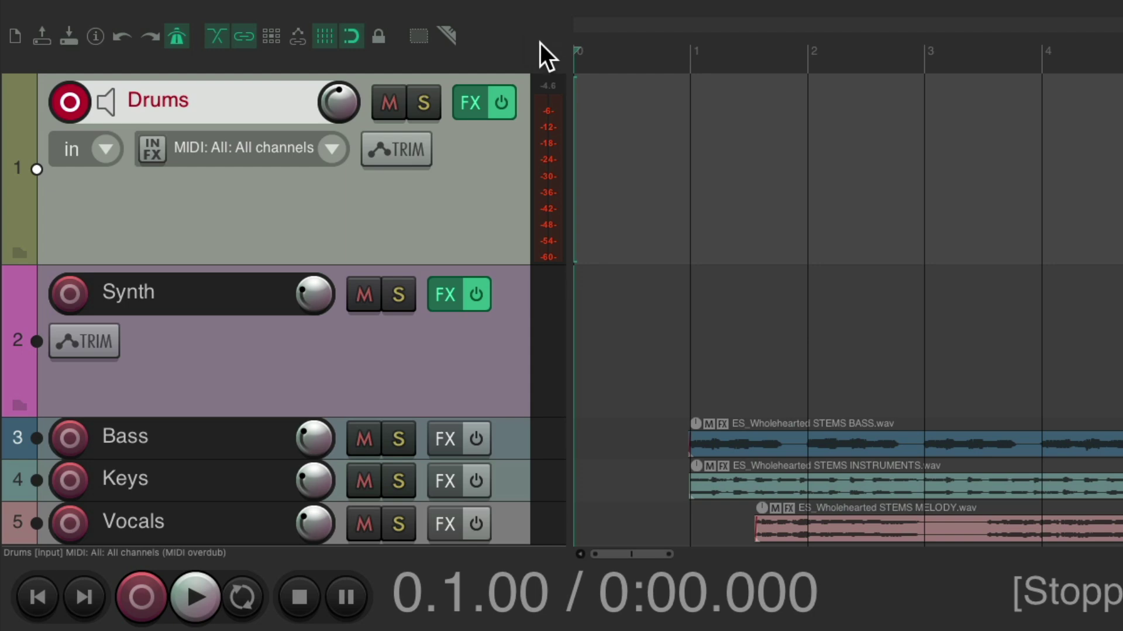
Add the "Virtual MIDI keyboard: Send all input to VKB" action to the Main toolbar.
right_click(539, 43)
left_click(554, 128)
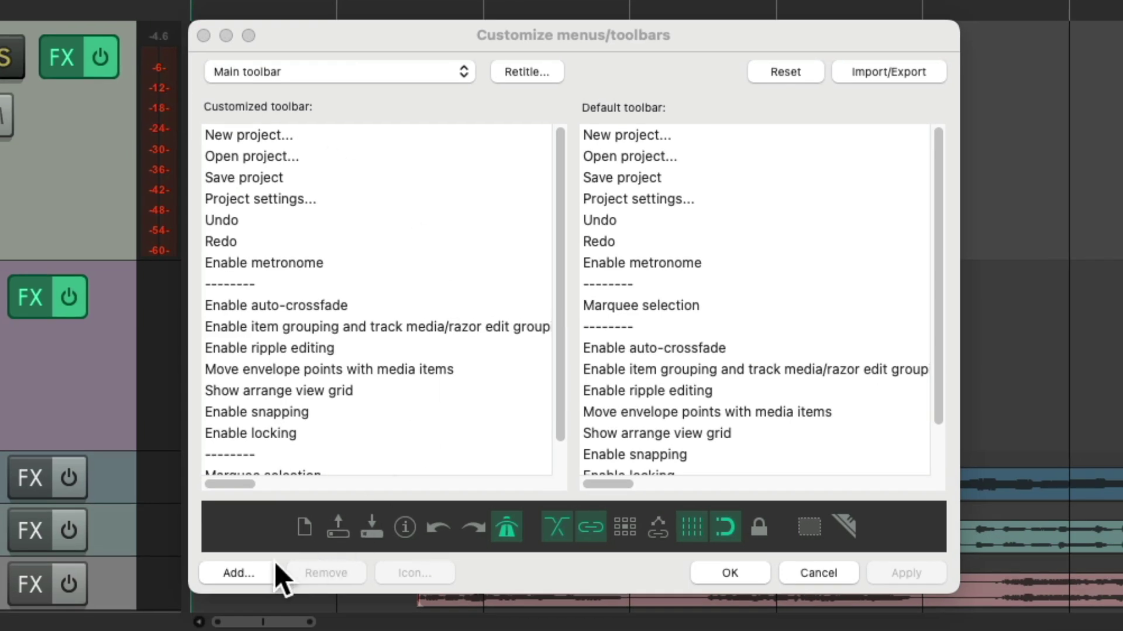
left_click(274, 570)
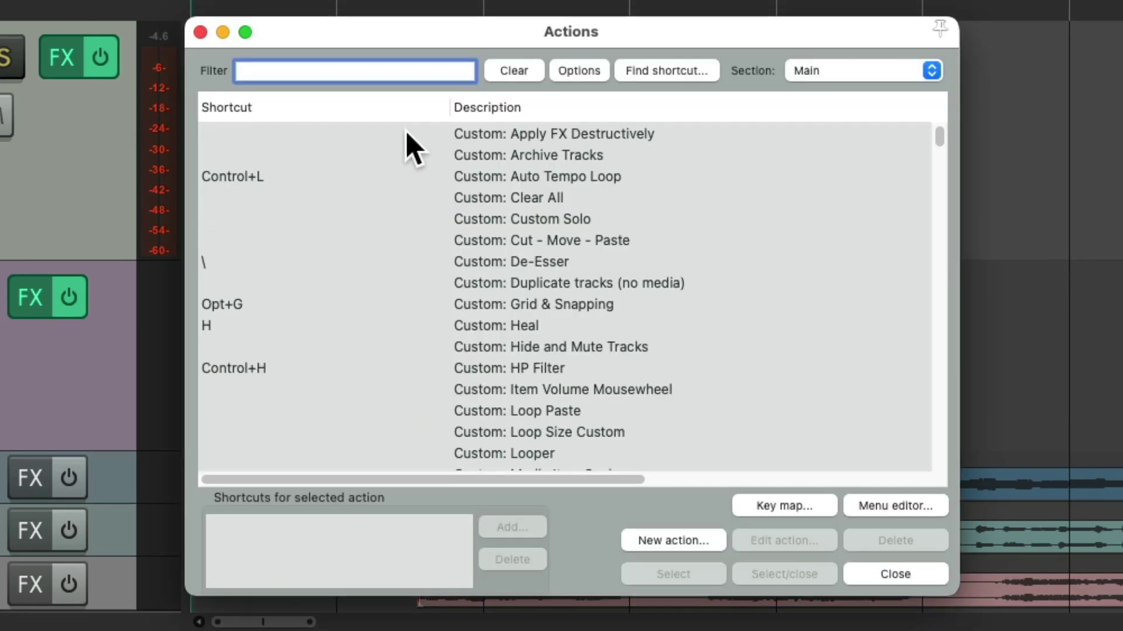
type("virtual")
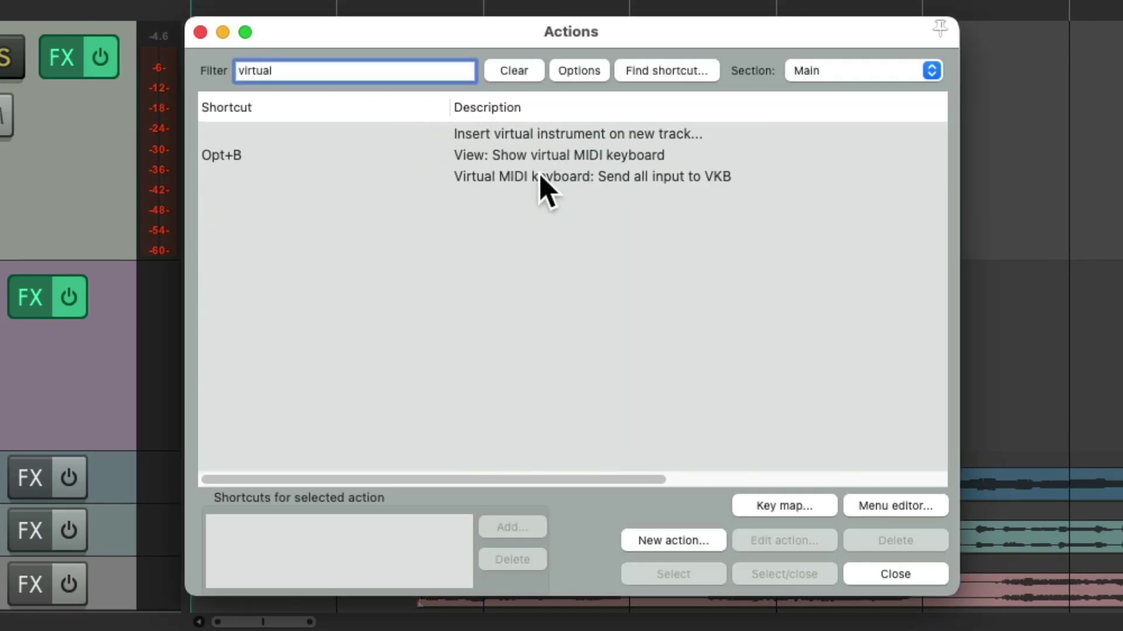
left_click(539, 175)
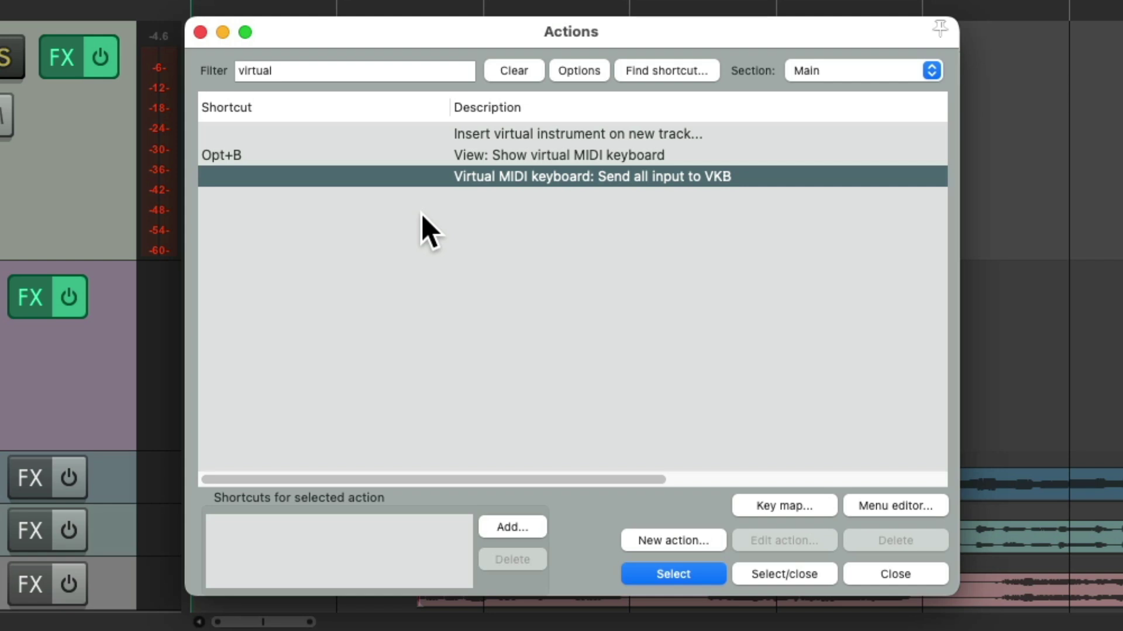
left_click(760, 570)
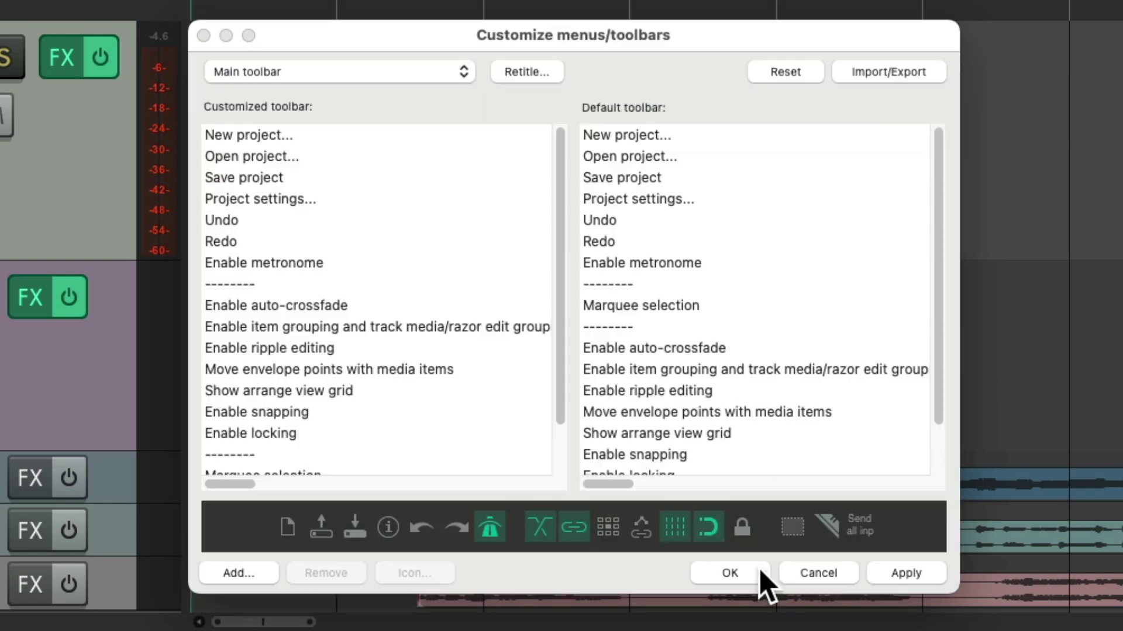
Insert a separator above the "Virtual MIDI keyboard: Send all input to VKB" entry in the customized Main toolbar.
scroll(446, 351, "down", 3)
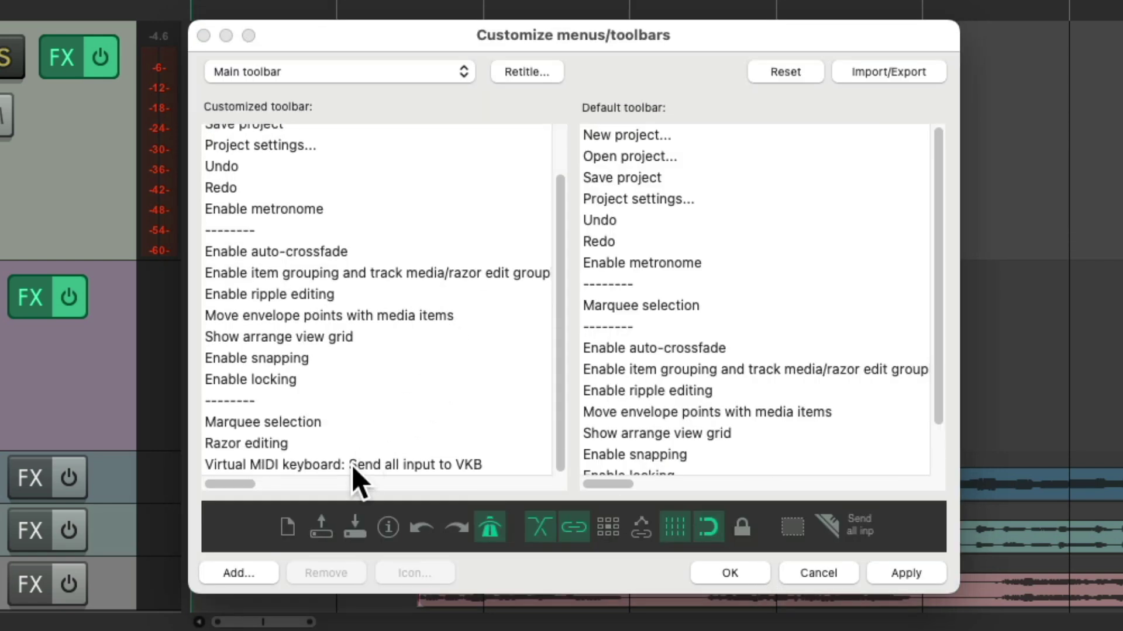
right_click(315, 467)
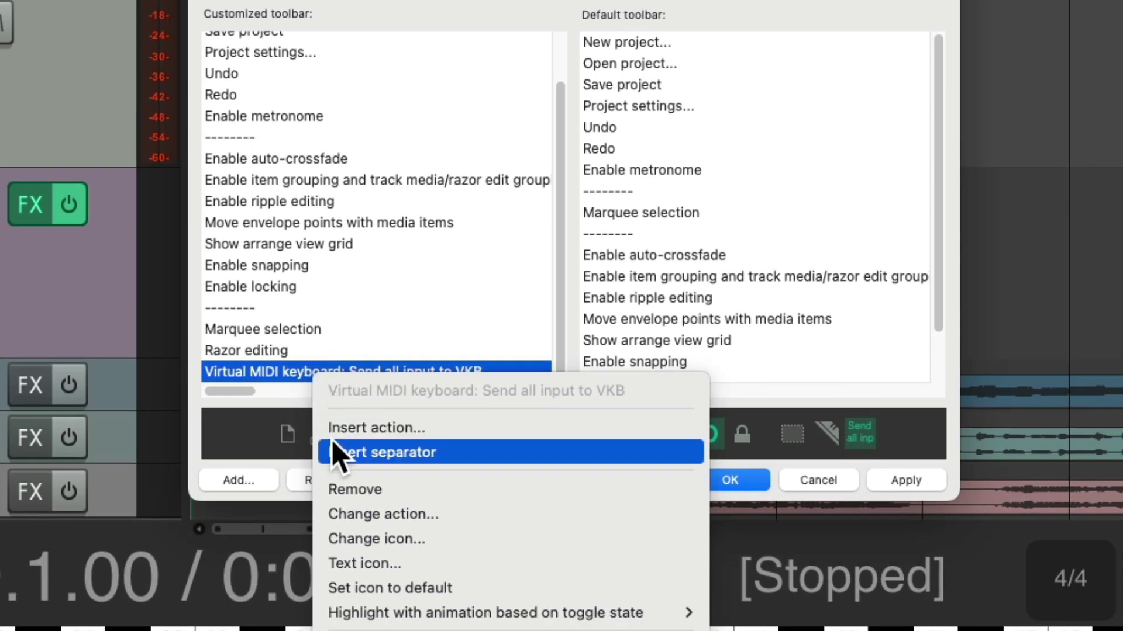
left_click(333, 451)
scroll(318, 371, "down", 2)
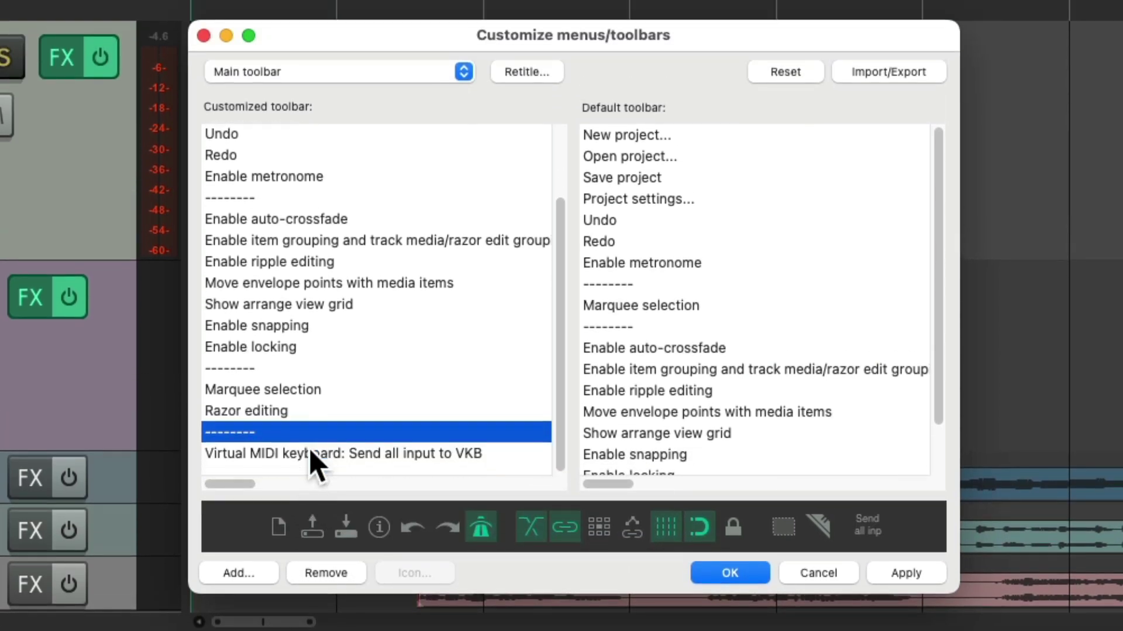
Give the Send all input to VKB toolbar entry the piano keyboard icon toolbar_misc_keyboard.png and save the toolbar customization.
left_click(320, 465)
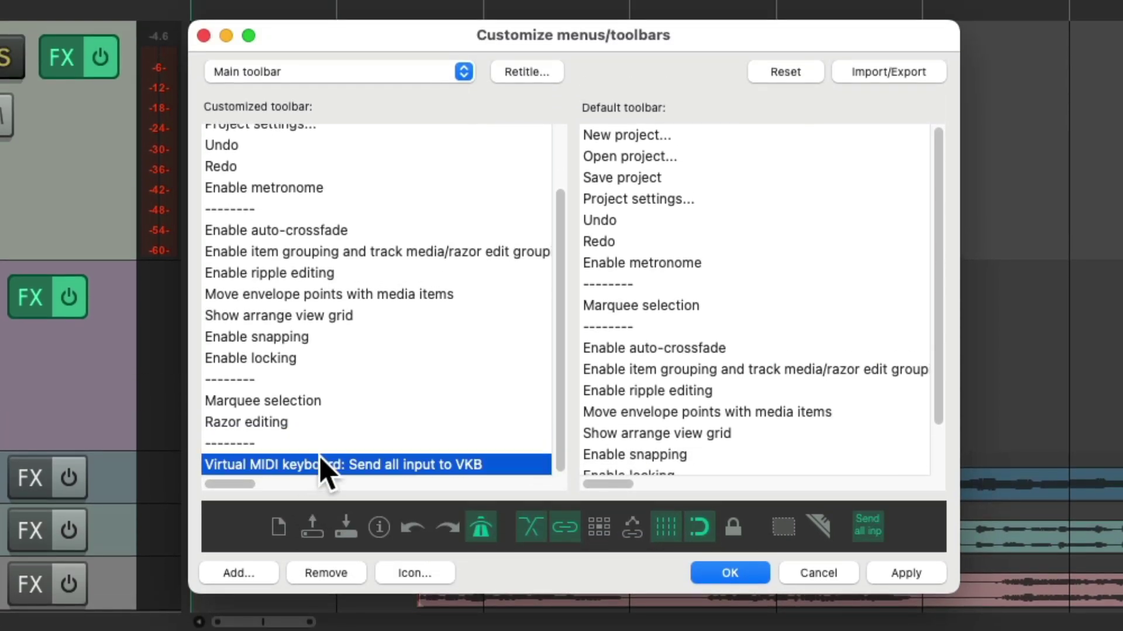
left_click(863, 528)
left_click(483, 61)
type("key")
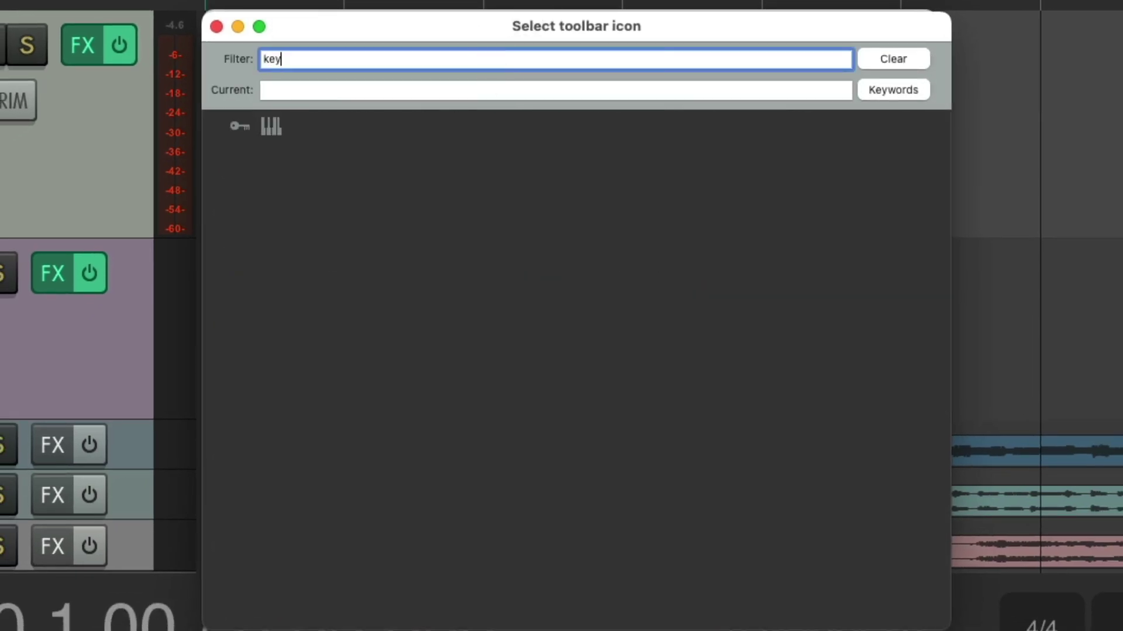
left_click(273, 125)
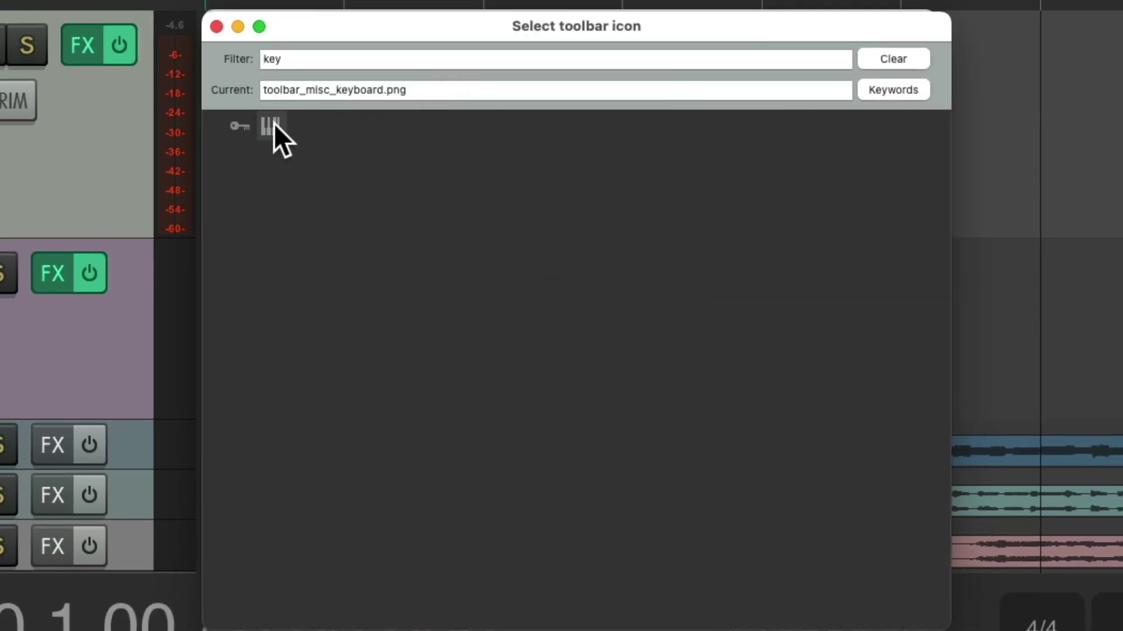
double_click(273, 123)
left_click(738, 566)
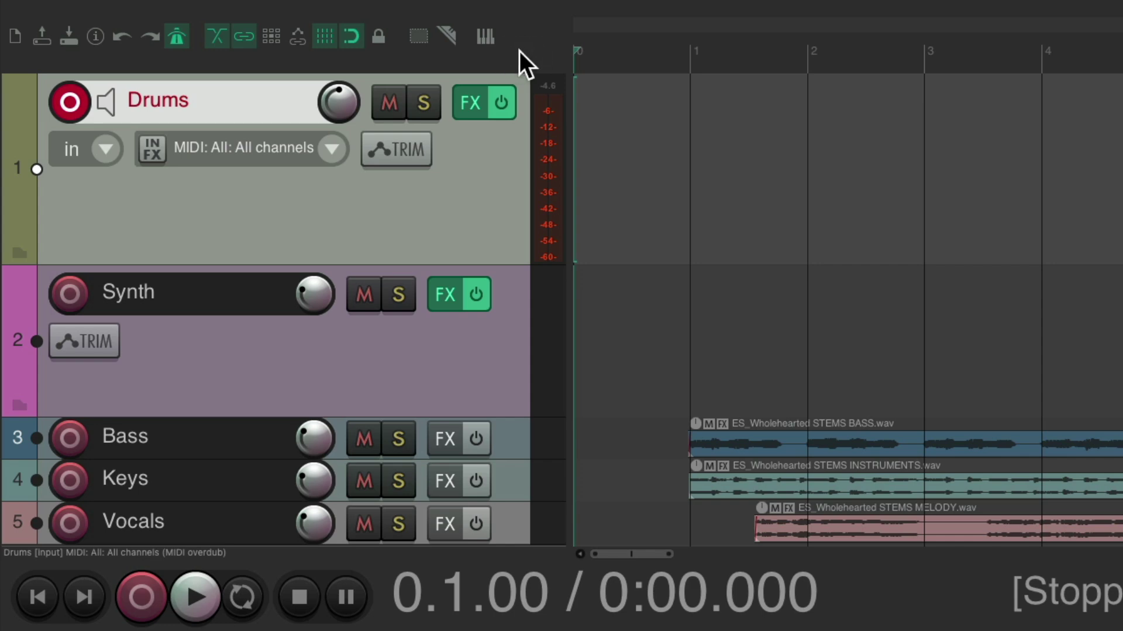
Show the Virtual MIDI Keyboard, and open and dismiss the Quantize Item Positions and Nudge/set items dialogs.
key("alt+b")
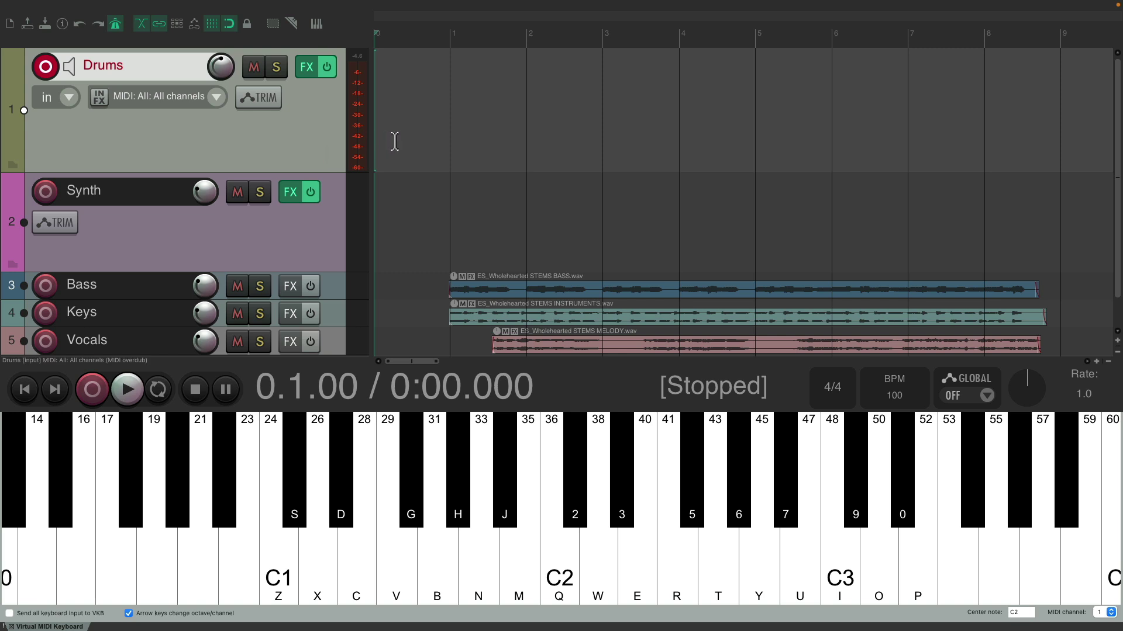
key("q")
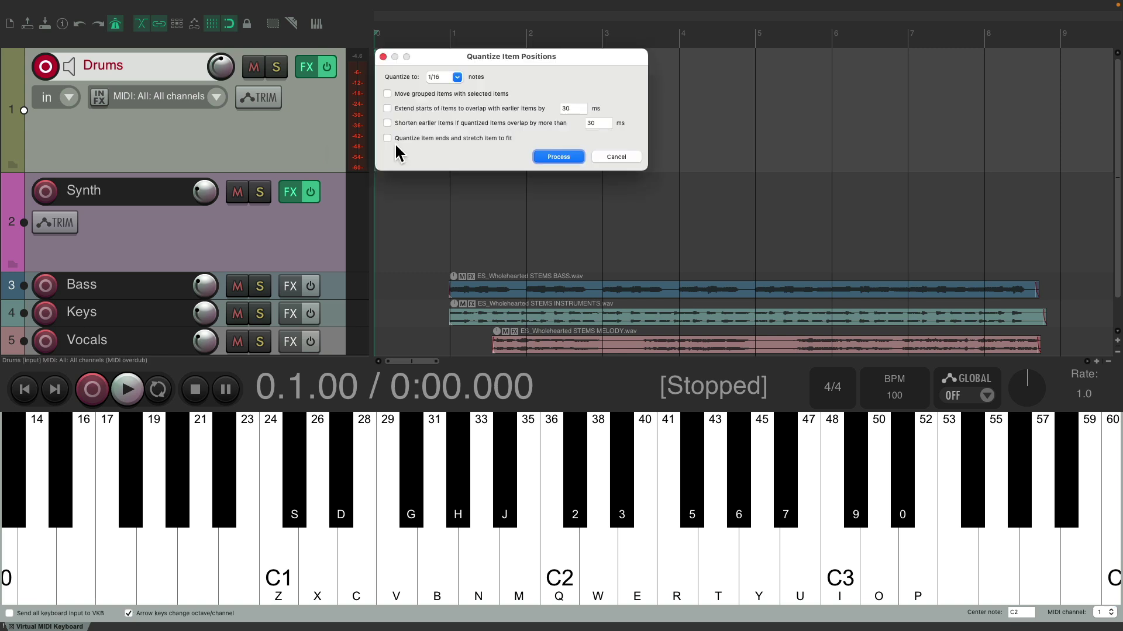
key("Escape")
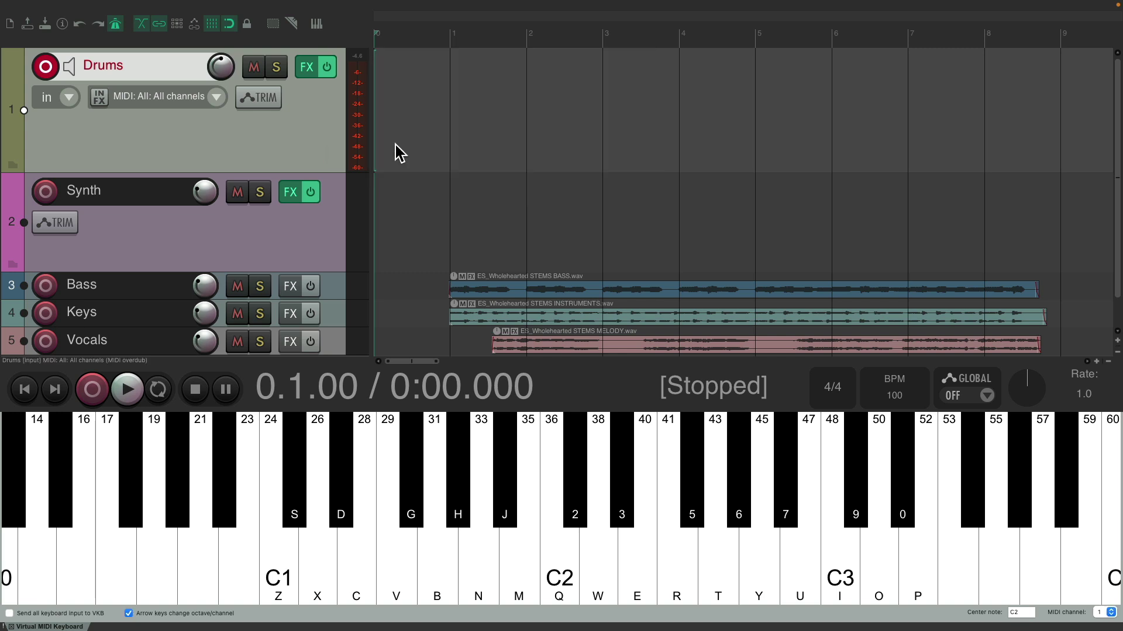
key("n")
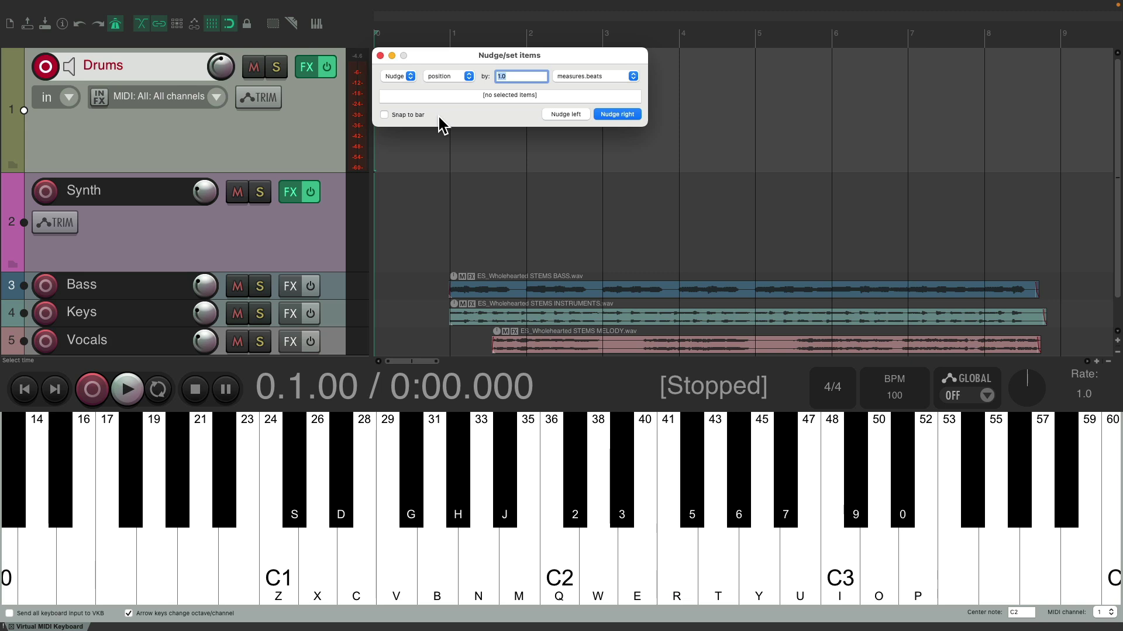
key("Escape")
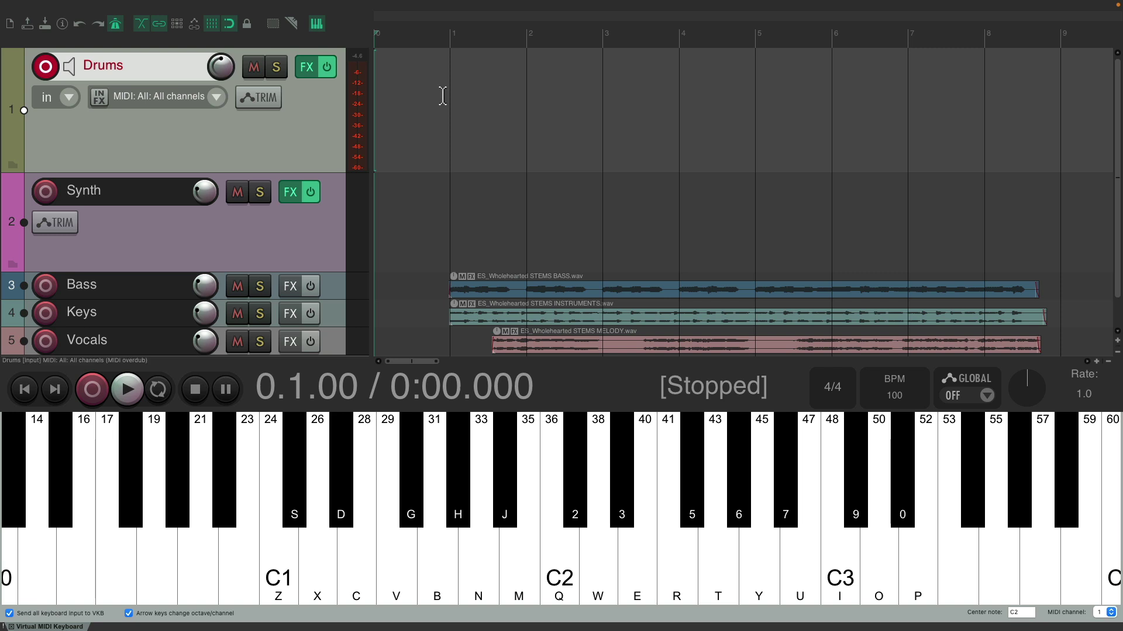
Play D2, F2, A2 and F#2 on the Drums track from the computer keyboard.
key("w")
key("r")
key("y")
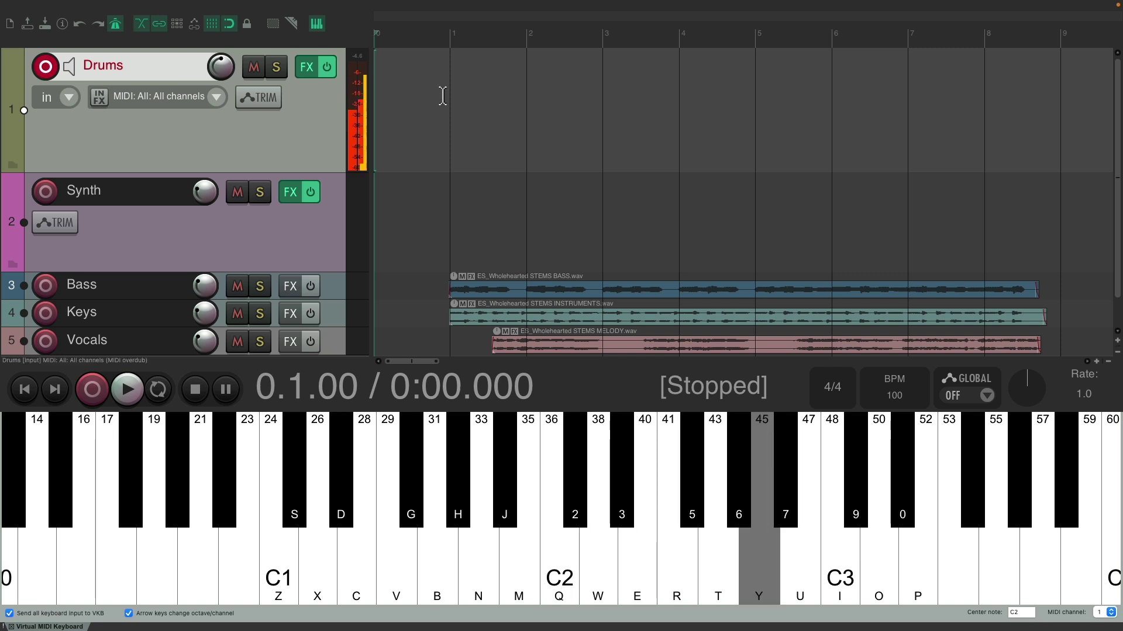
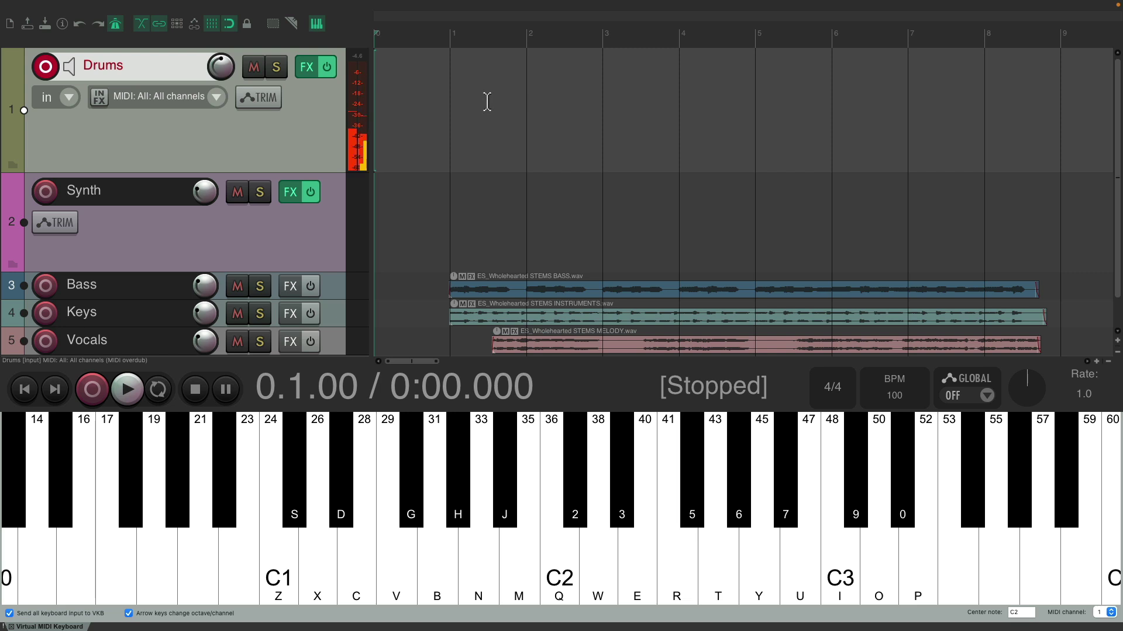
key("5")
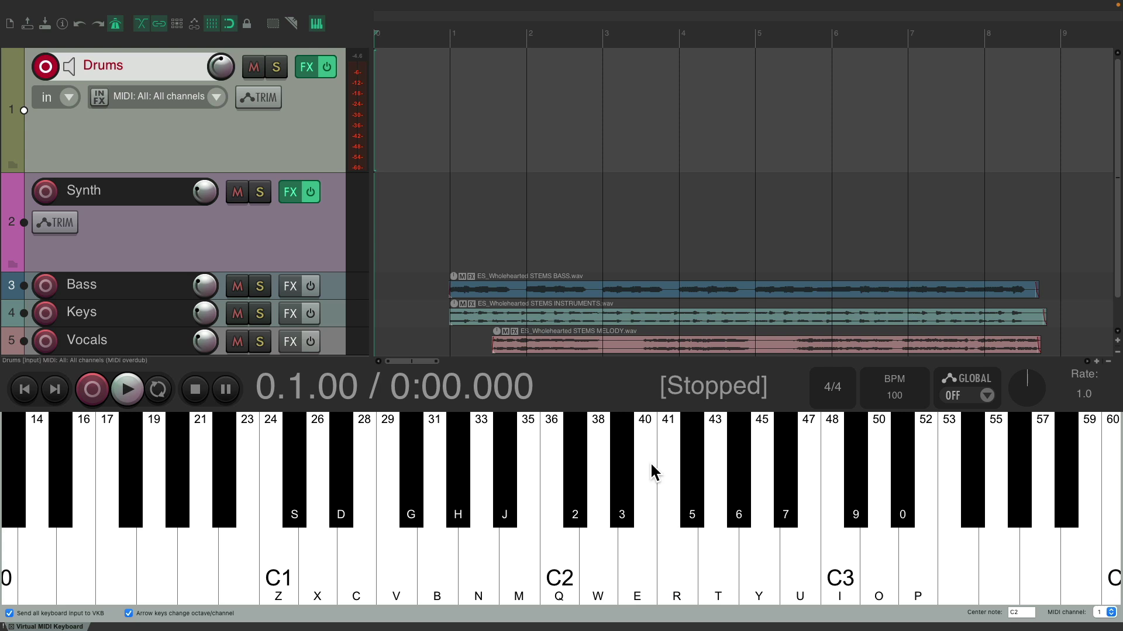
Record a pattern of B1, A1 and G1 notes on the Drums track from the project start to past measure 9, and stop.
key("ctrl+r")
key("m")
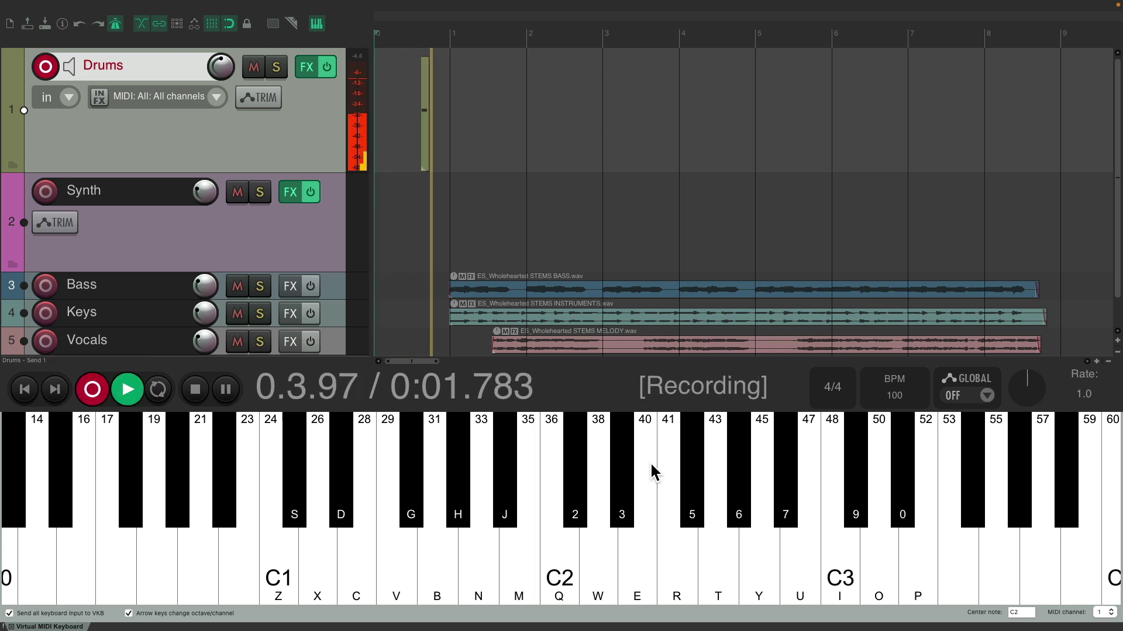
key("n")
key("b")
key("m")
key("n")
key("m")
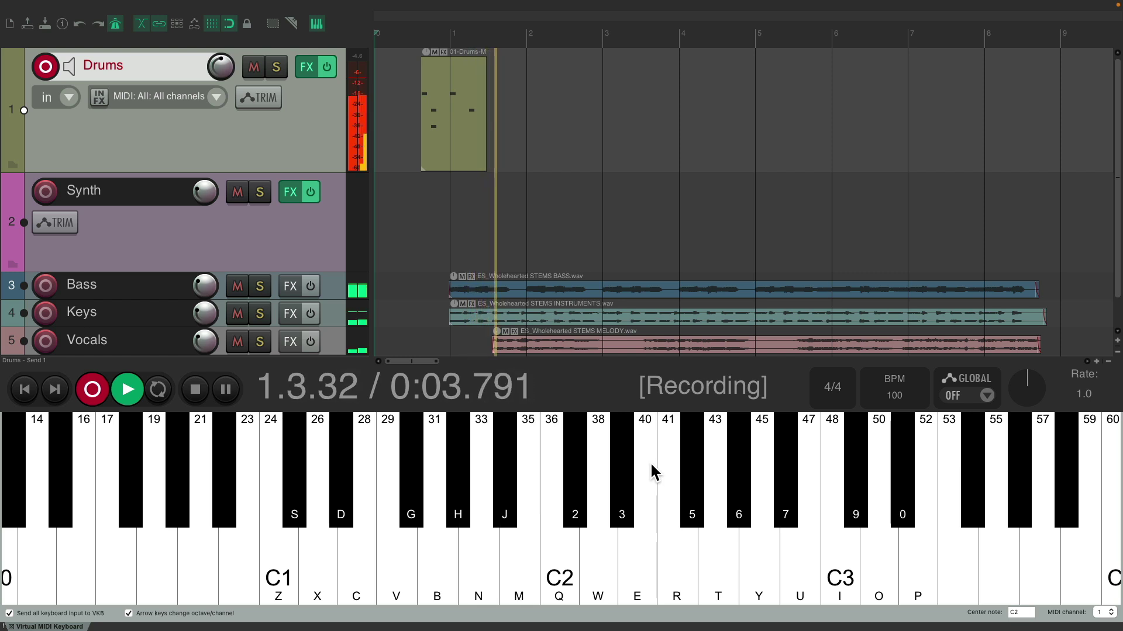
key("m")
key("n")
key("m")
key("m")
key("n")
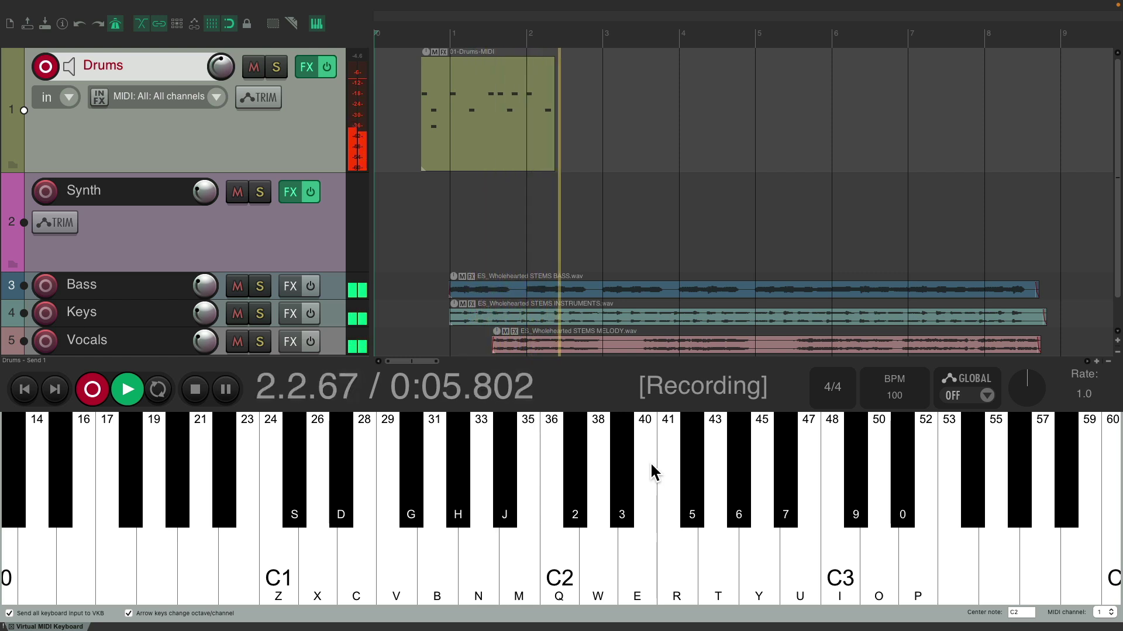
key("m")
key("m")
key("n")
key("b")
key("m")
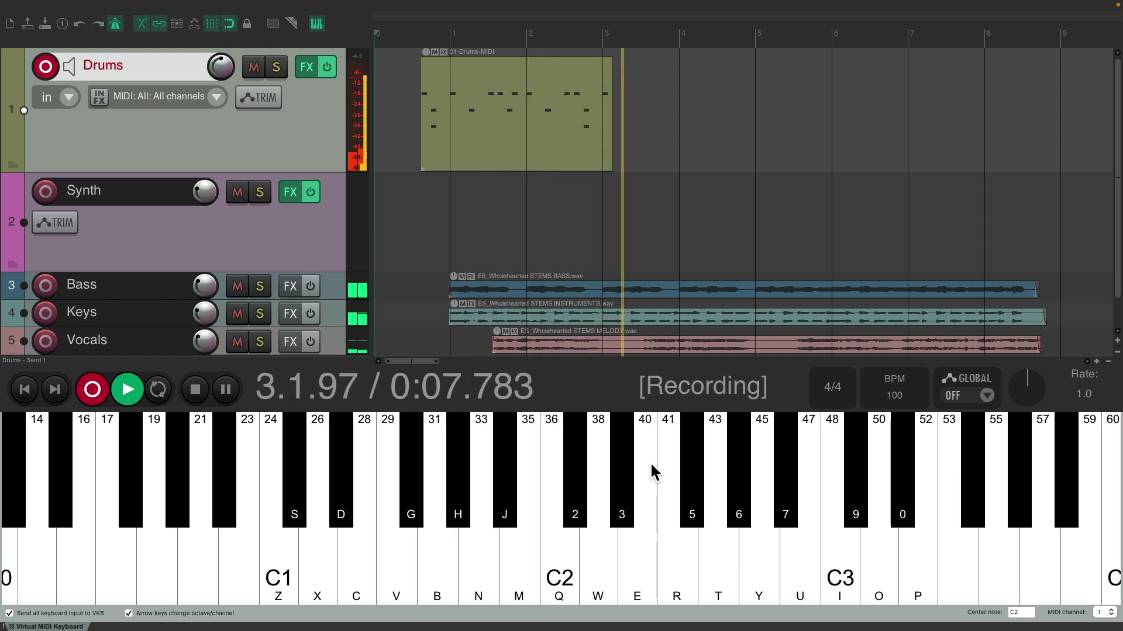
key("n")
key("m")
key("n")
key("m")
key("m")
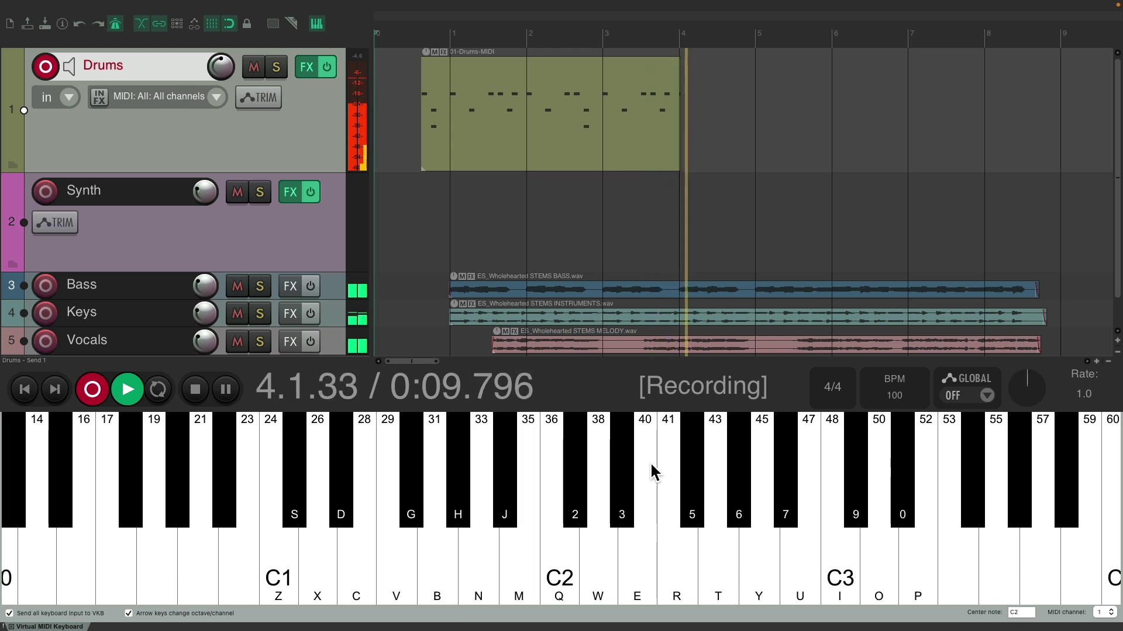
key("n")
key("m")
key("m")
key("b")
key("n")
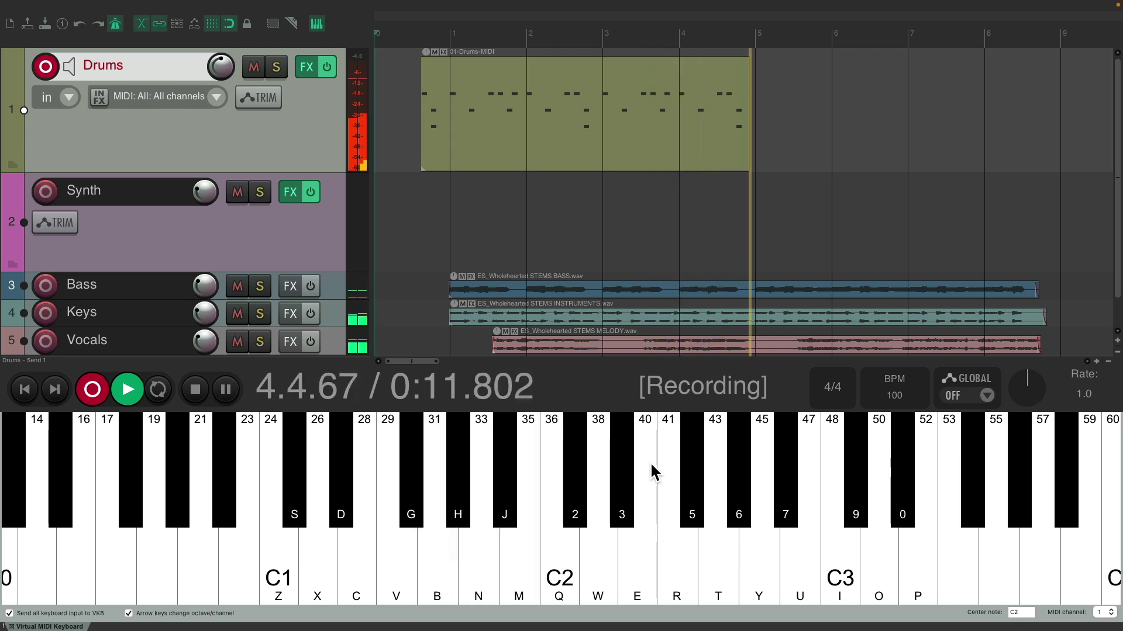
key("m")
key("n")
key("m")
key("m")
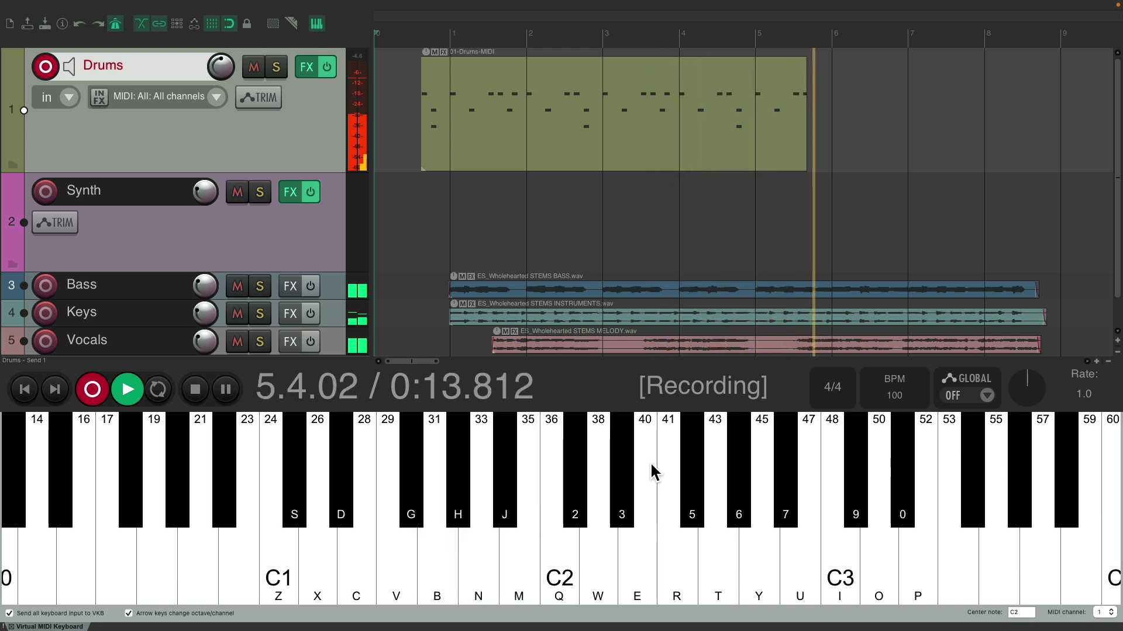
key("n")
key("m")
key("m")
key("n")
key("m")
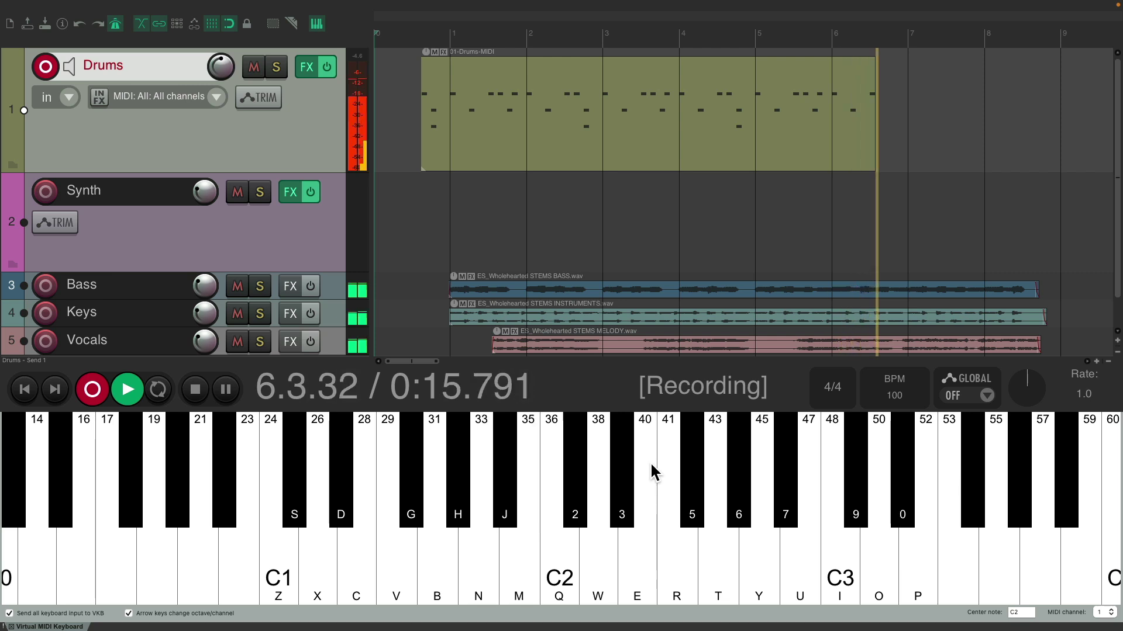
key("m")
key("b")
key("n")
key("n")
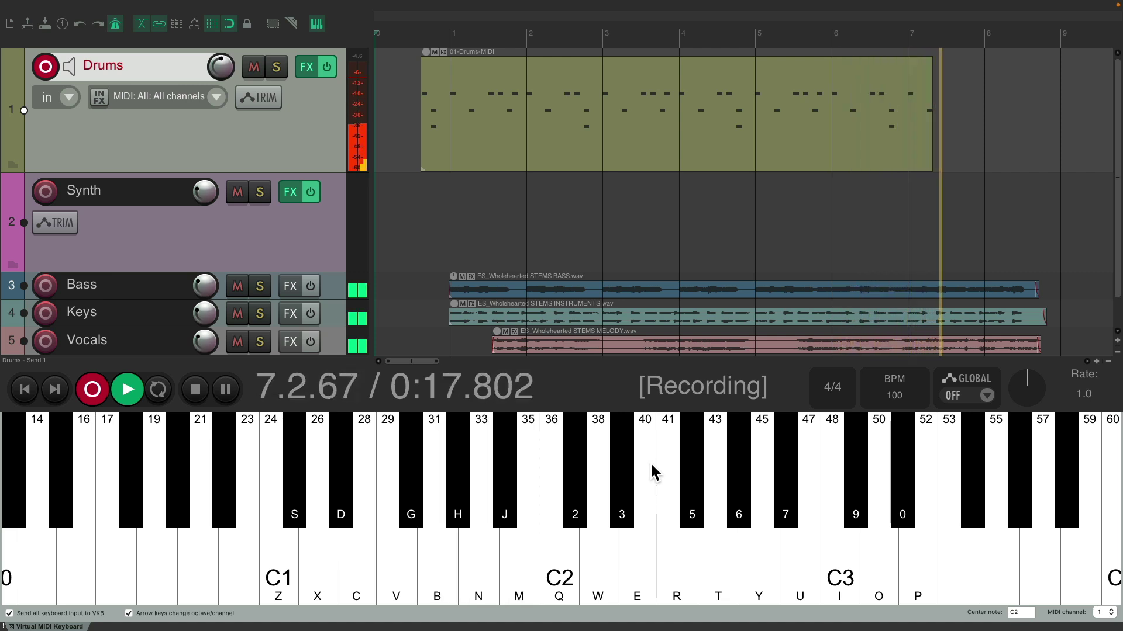
key("m")
key("m")
key("n")
key("m")
key("m")
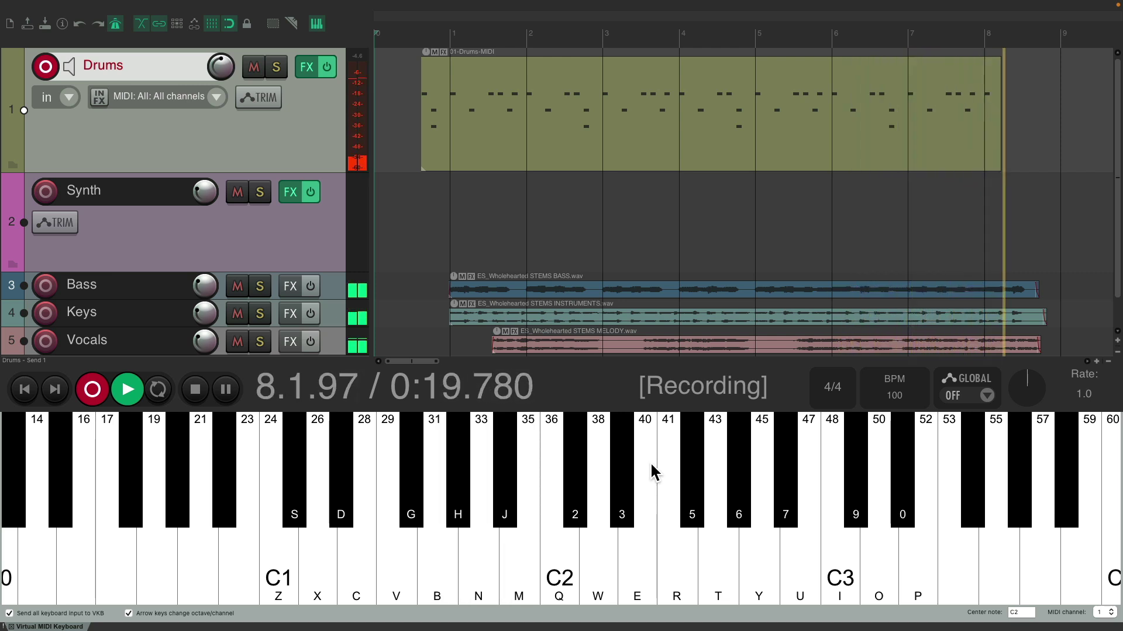
key("n")
key("m")
key("b")
key("n")
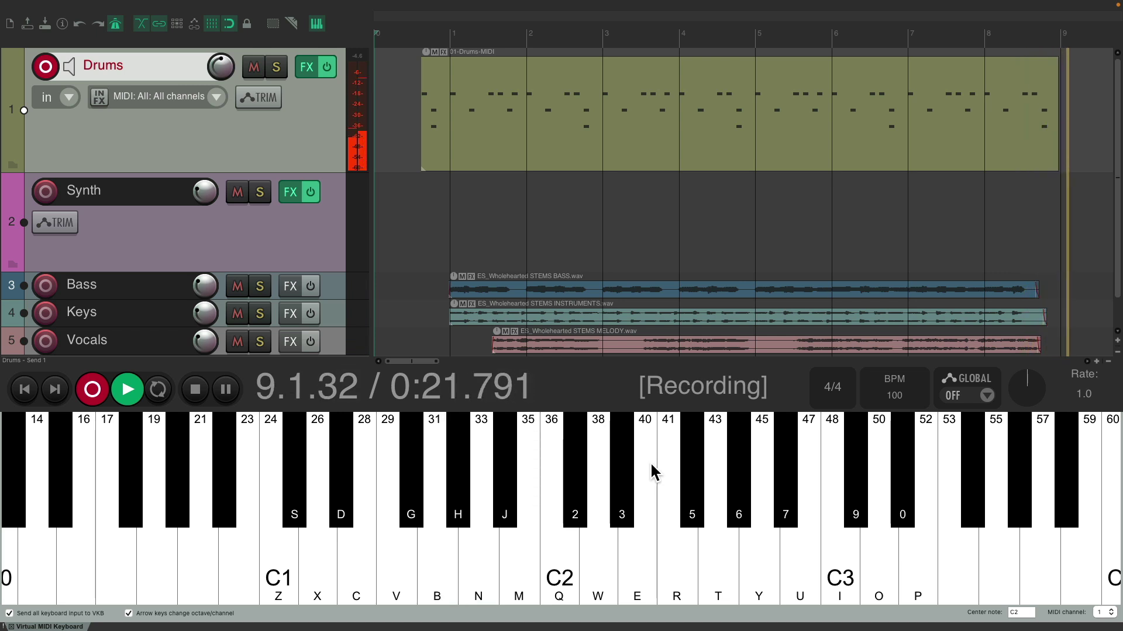
key("space")
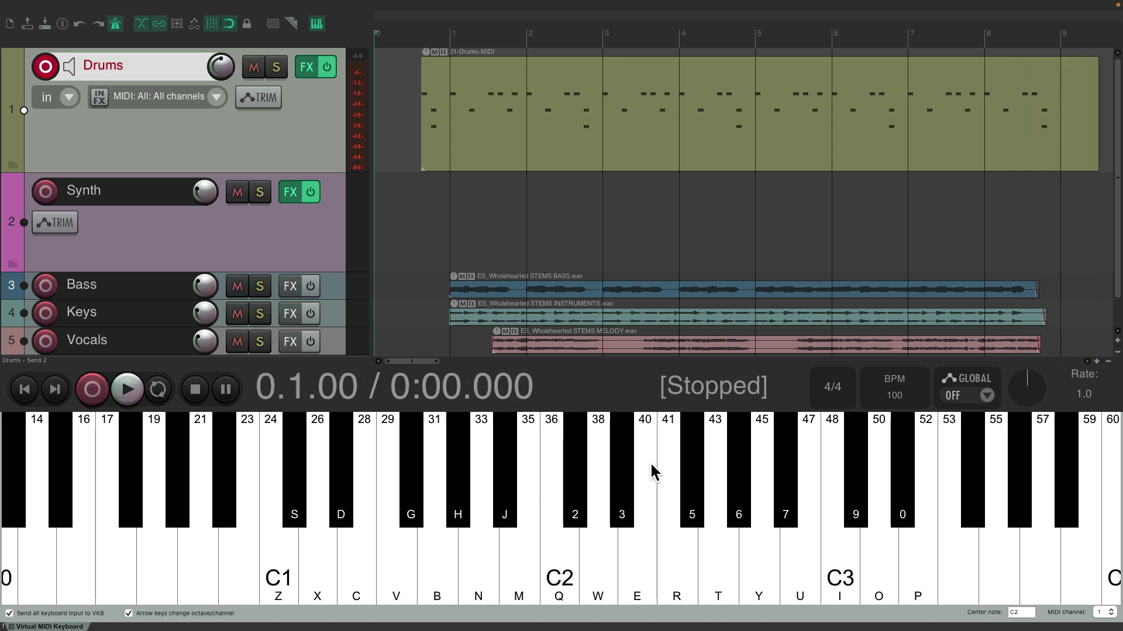
Audition F#2 and A#2 on the Drums track with the transport stopped.
key("5")
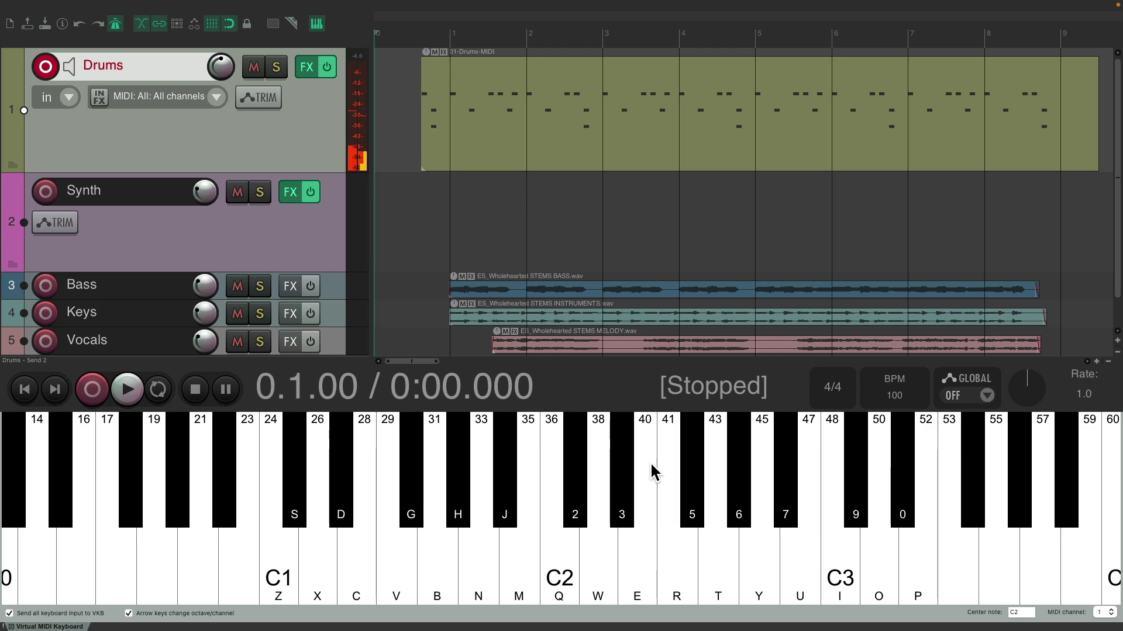
key("7")
key("5")
key("7")
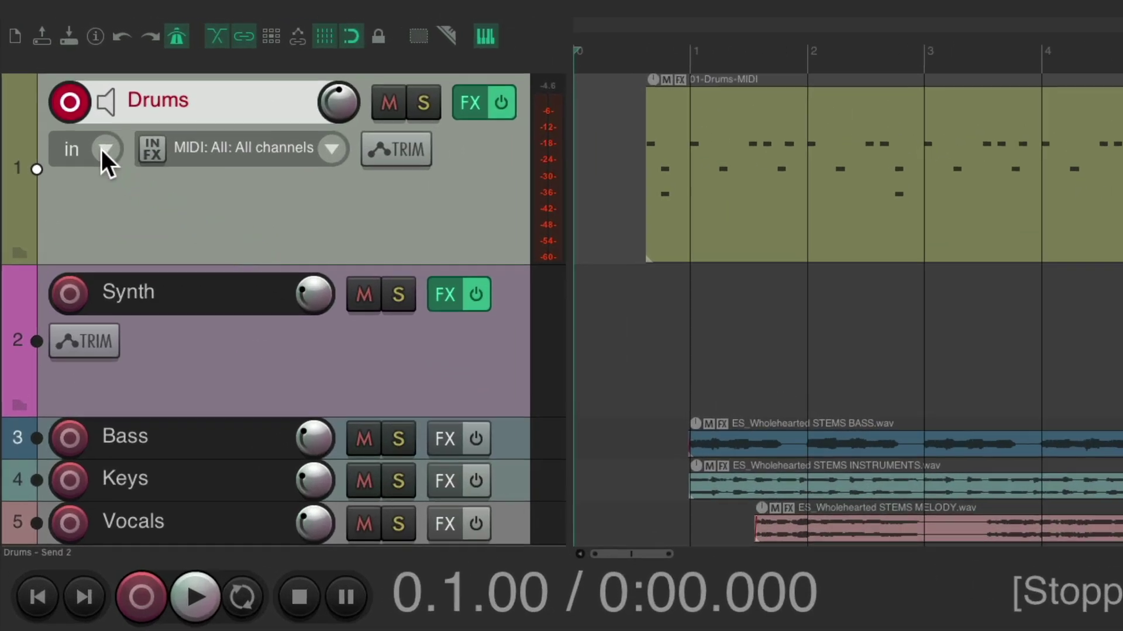
Check the Drums track's recording mode options and close them with MIDI overdub/replace still selected.
left_click(67, 97)
mouse_move(120, 185)
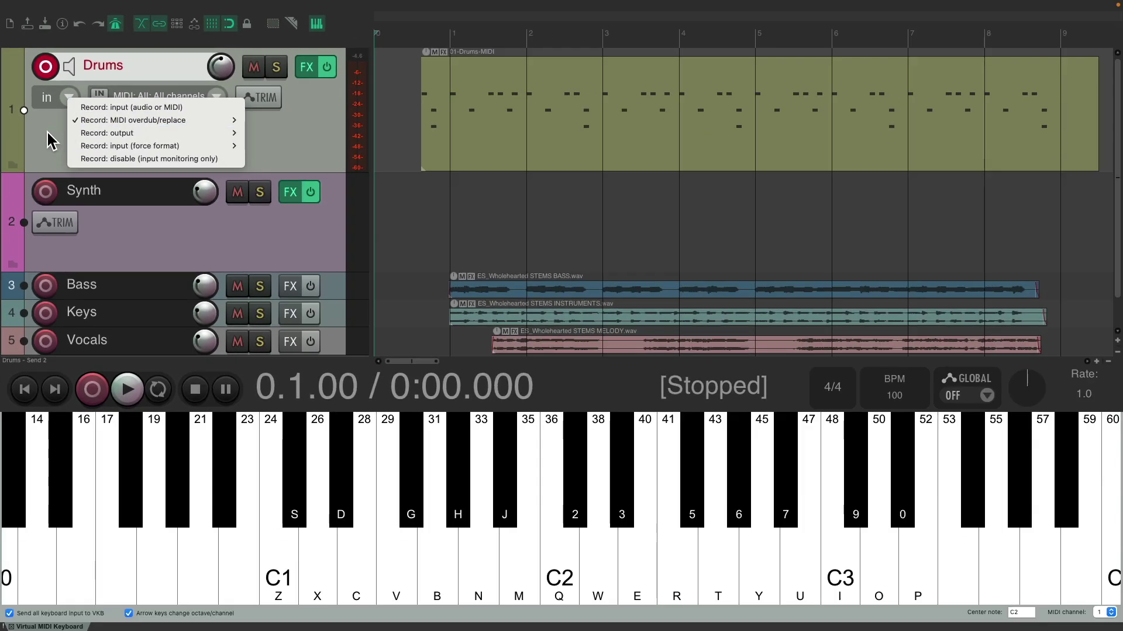
left_click(49, 141)
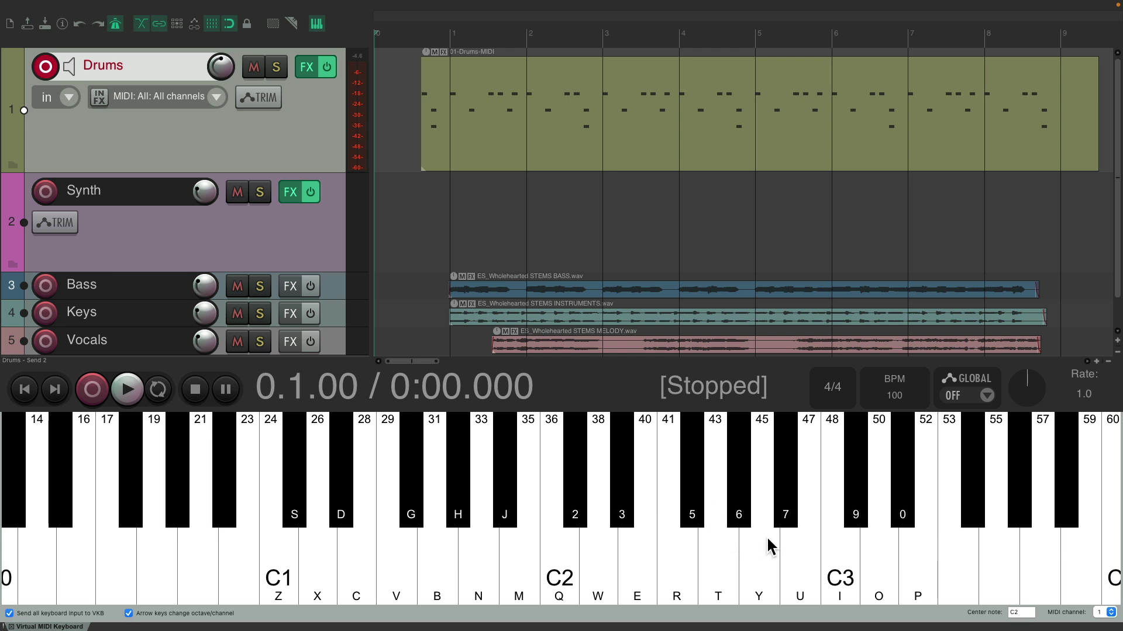
Overdub steady F#2 notes with occasional A#2 accents onto the existing Drums MIDI item through measure 8, and stop recording.
key("ctrl+r")
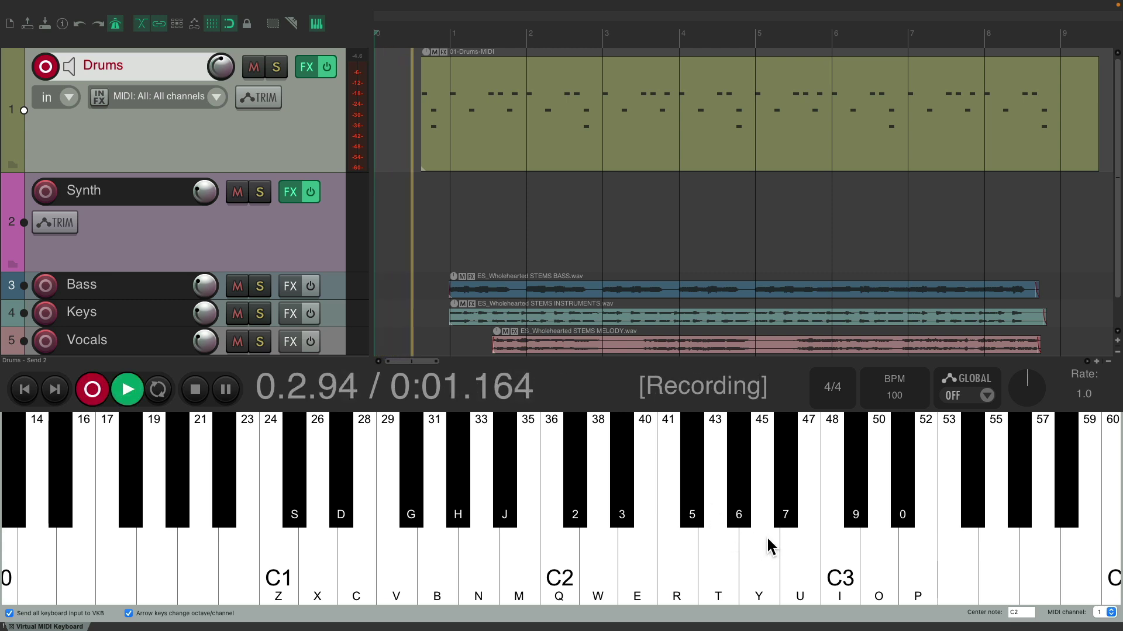
key("5")
key("5")
key("5")
key("5")
key("5")
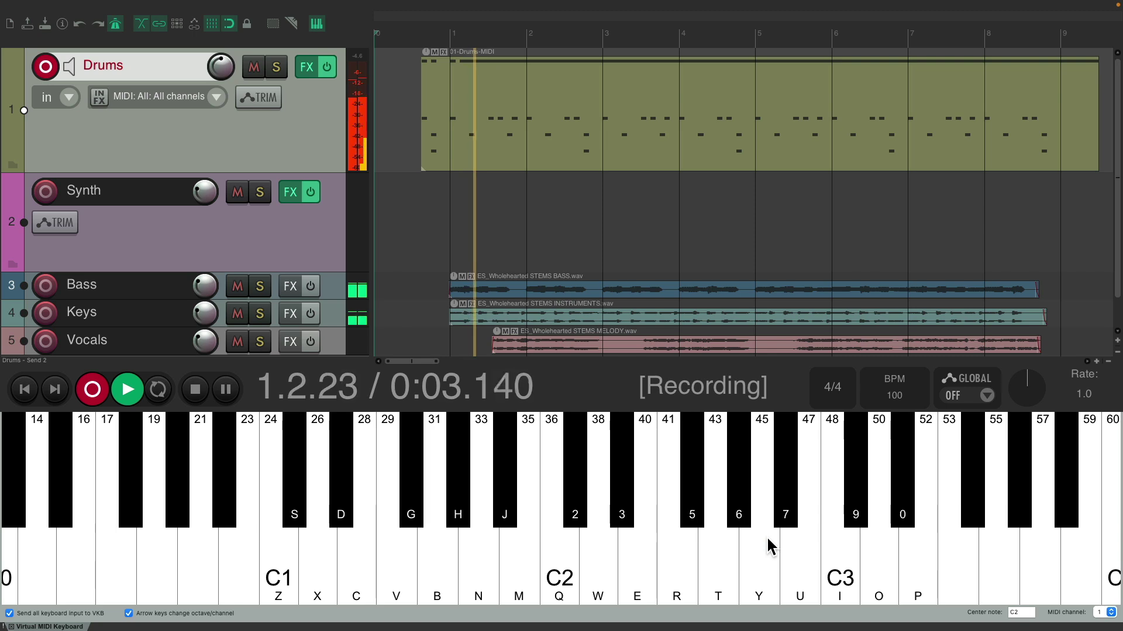
key("5")
key("5")
key("5")
key("5")
key("5")
key("5")
key("5")
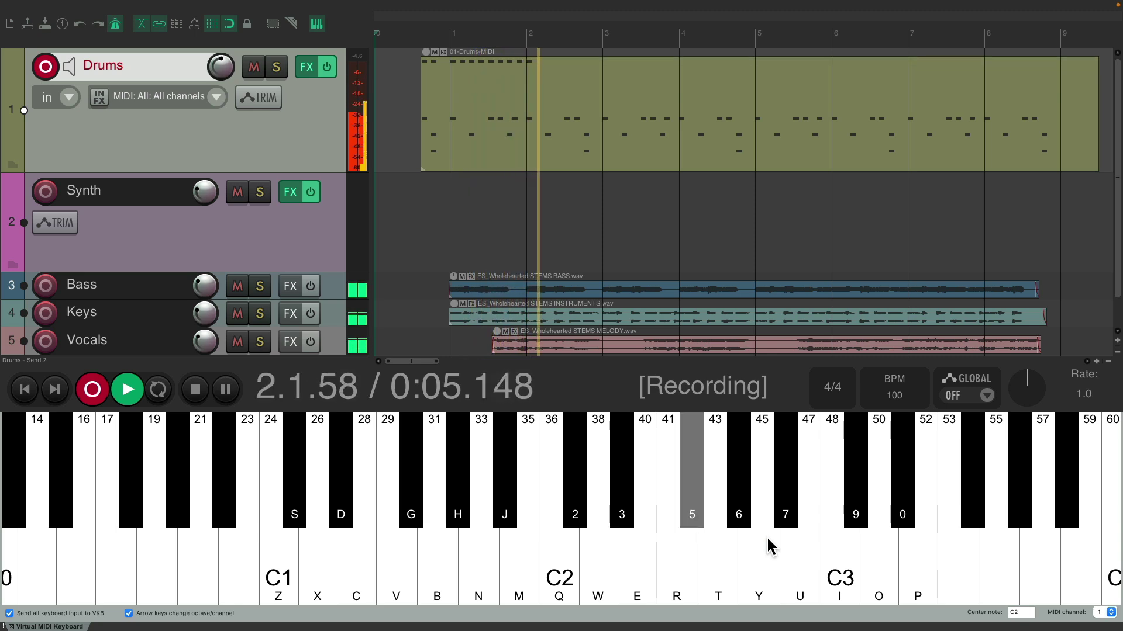
key("5")
key("5")
key("5")
key("5")
key("5")
key("5")
key("5")
key("5")
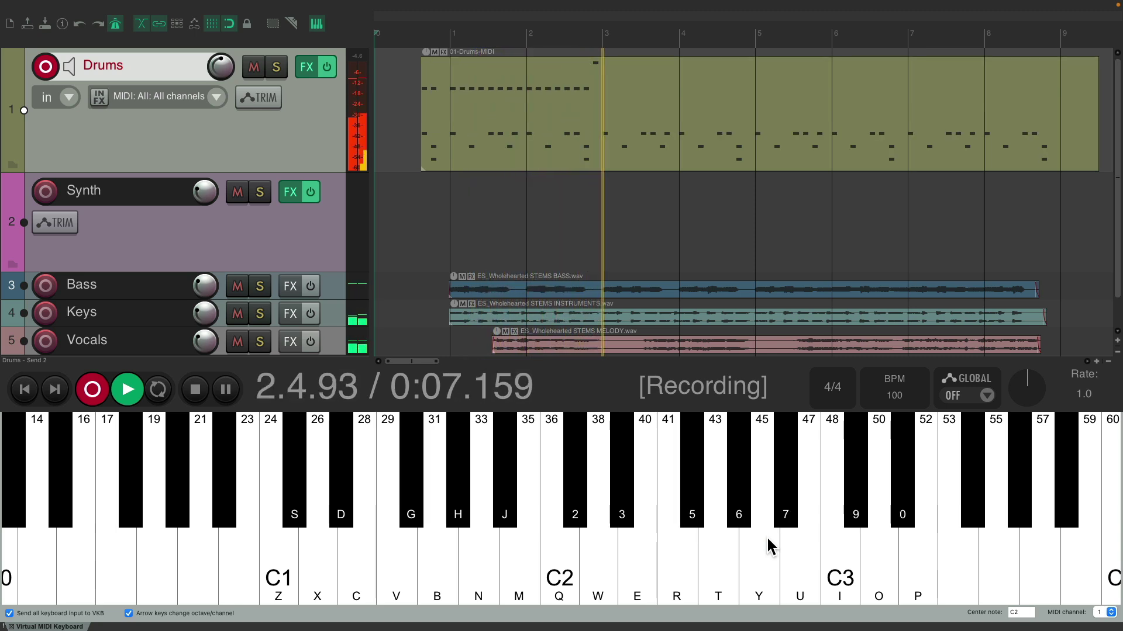
key("5")
key("5")
key("5")
key("5")
key("5")
key("5")
key("5")
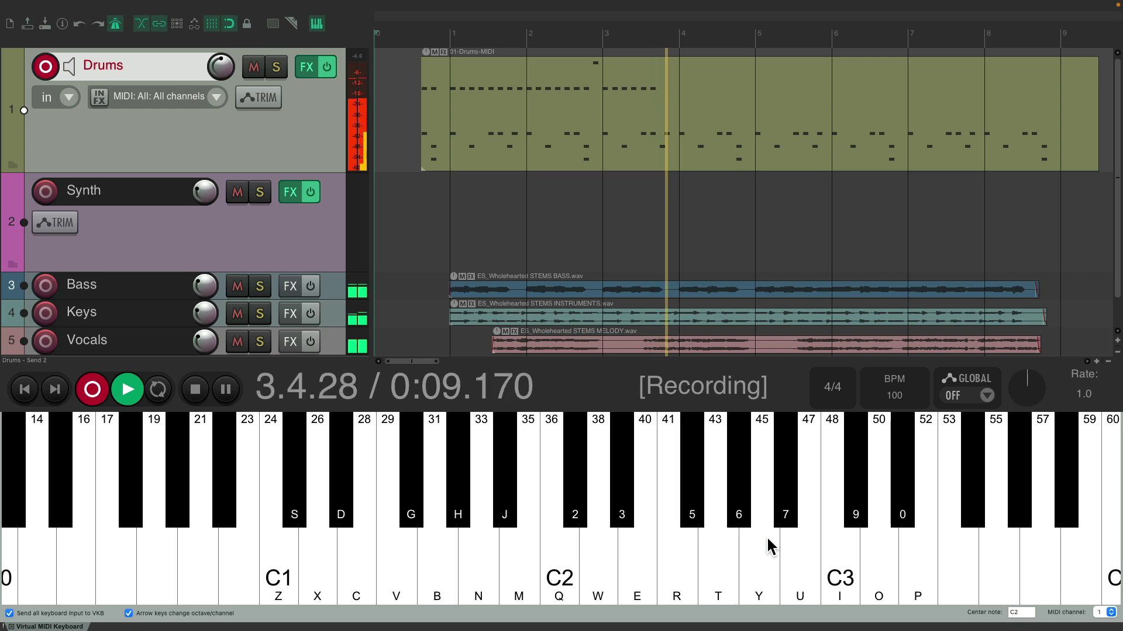
key("5")
key("5")
key("5")
key("5")
key("5")
key("5")
key("5")
key("5")
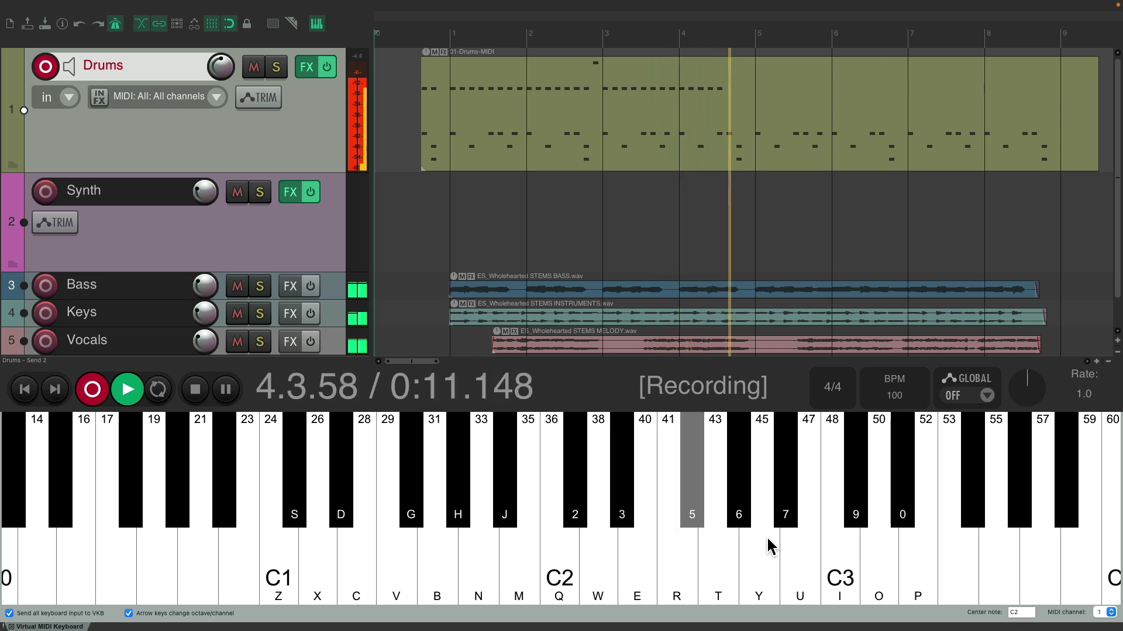
key("5")
key("5")
key("5")
key("5")
key("5")
key("5")
key("5")
key("5")
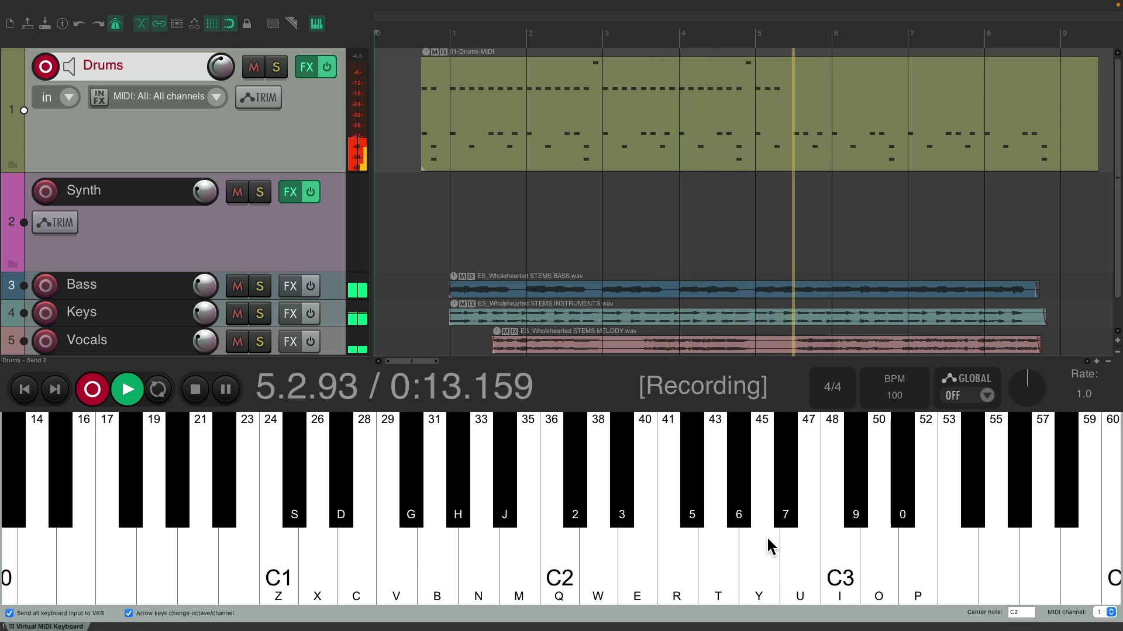
key("5")
key("5")
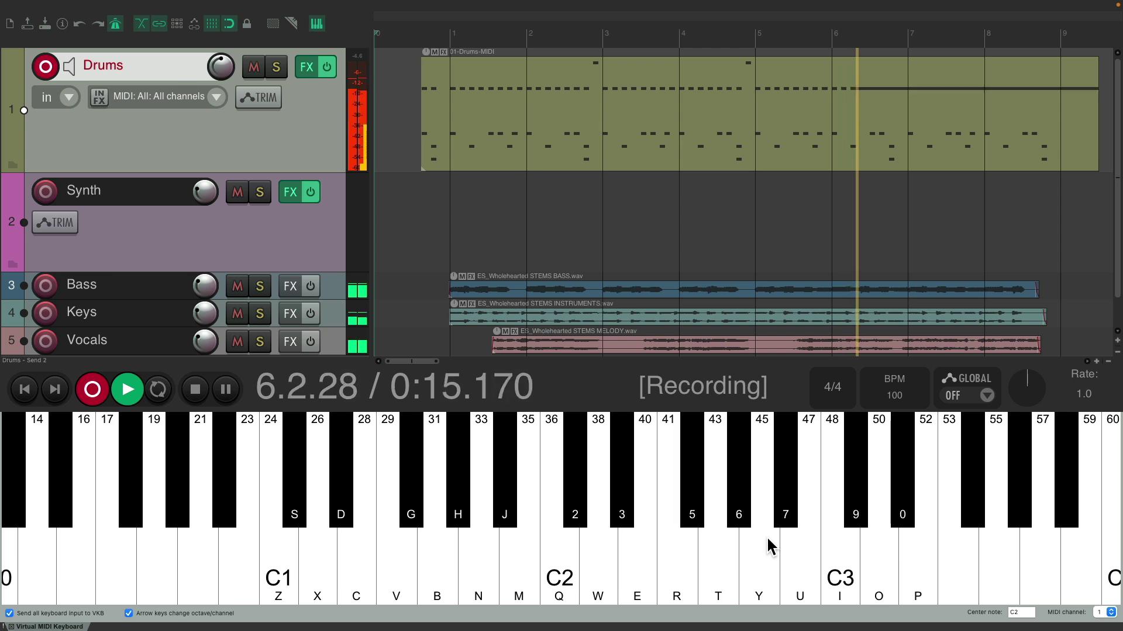
key("7")
key("5")
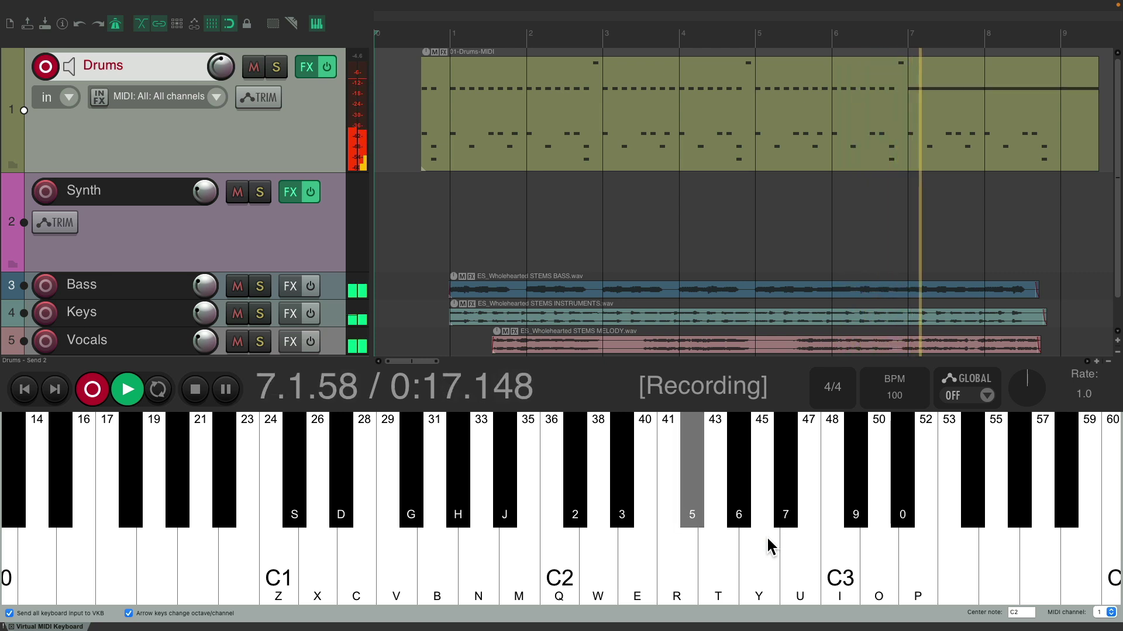
key("5")
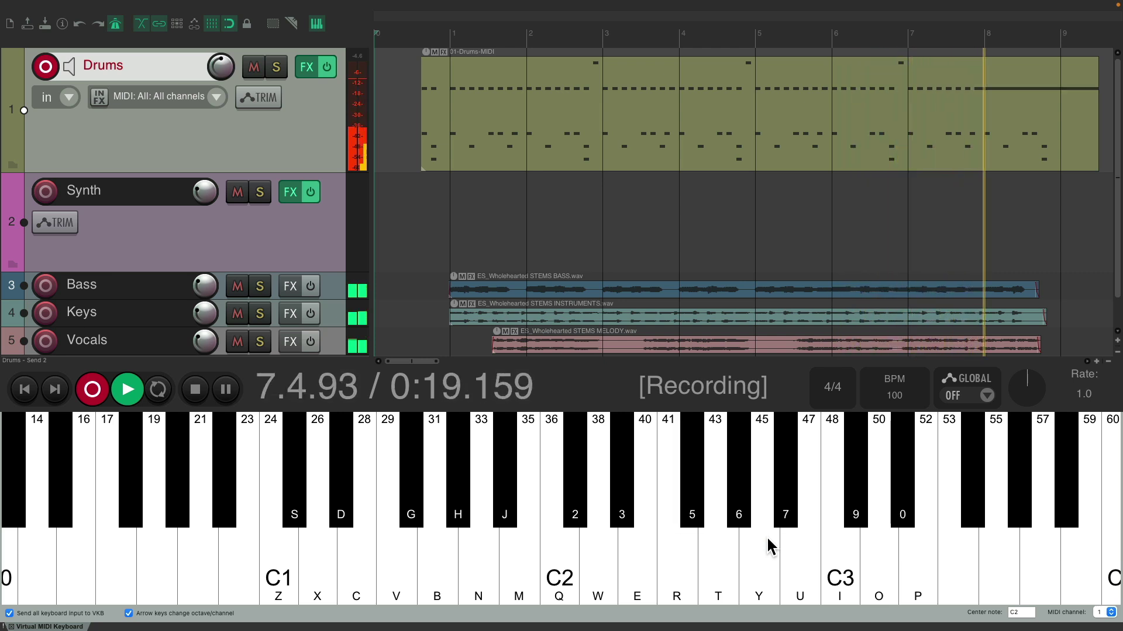
key("5")
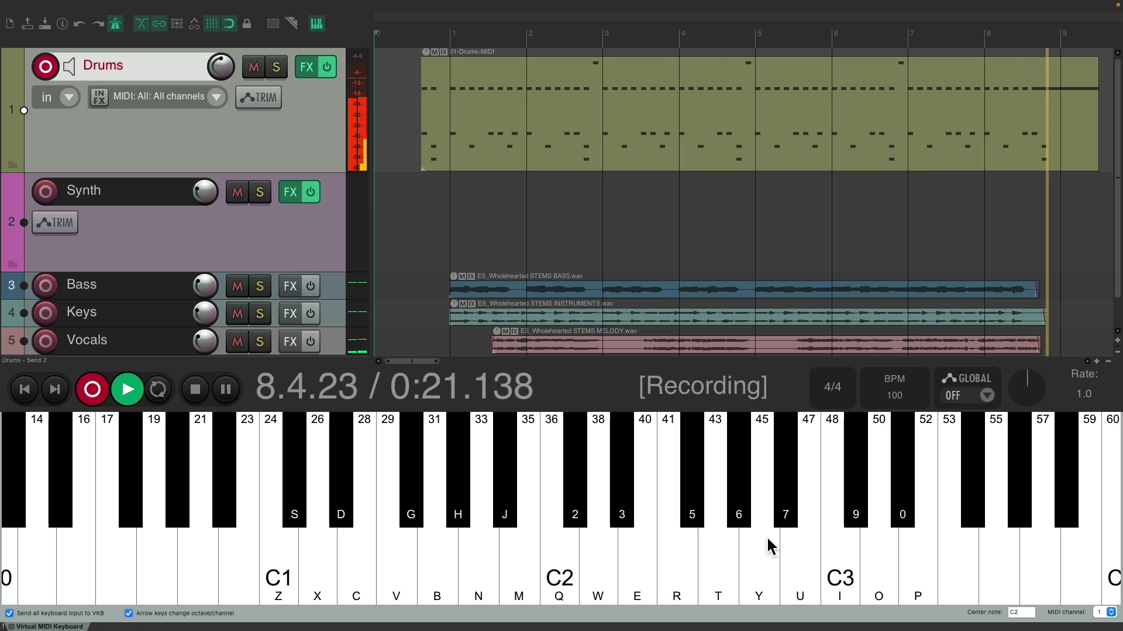
key("space")
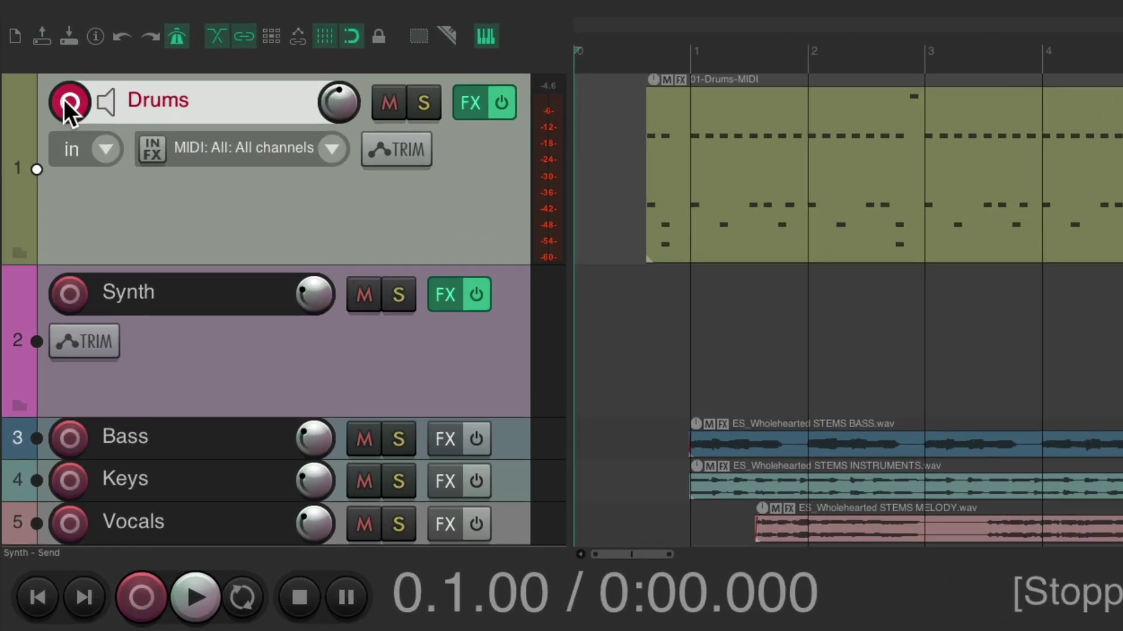
Disarm the Drums track, record-arm the Synth track, and raise the Virtual MIDI Keyboard's center note to C5.
left_click(67, 103)
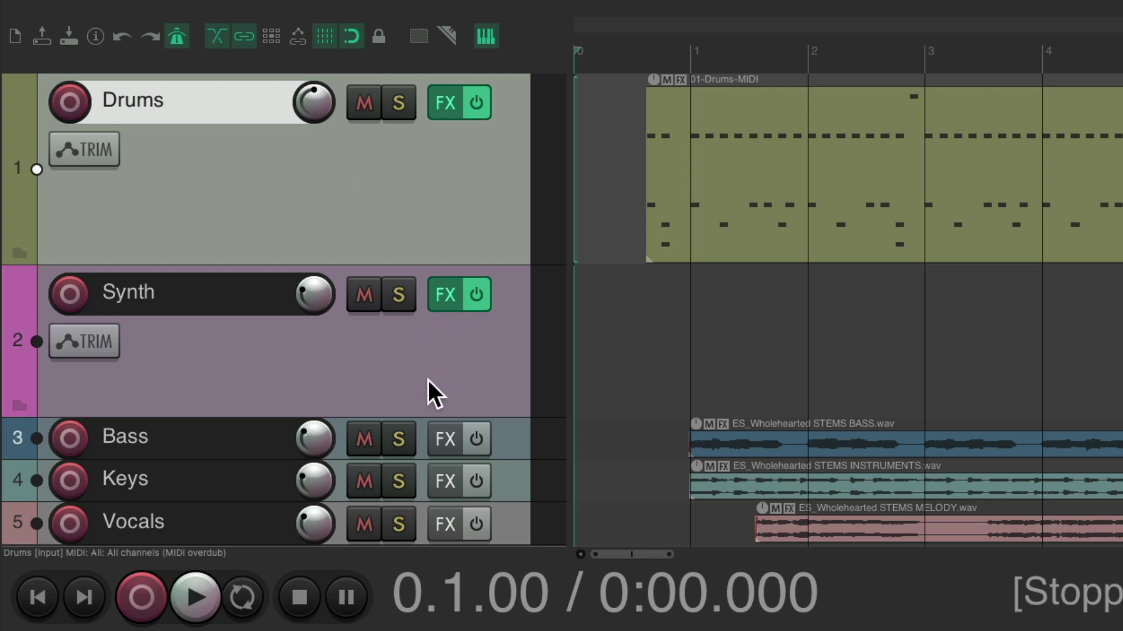
left_click(65, 296)
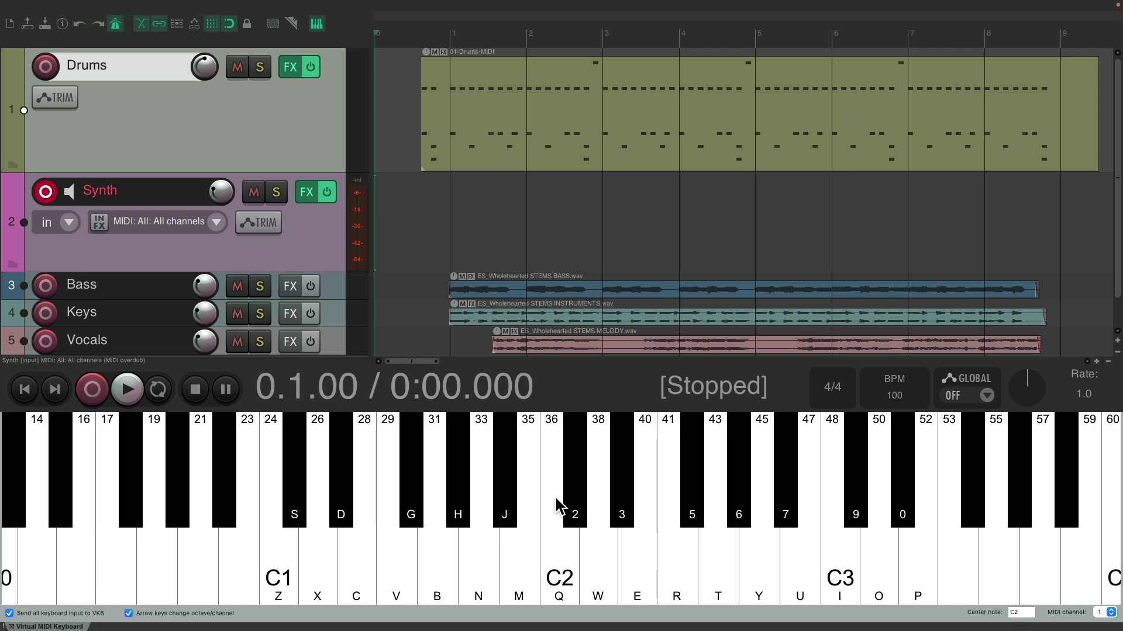
key("Right")
key("Right")
key("Right")
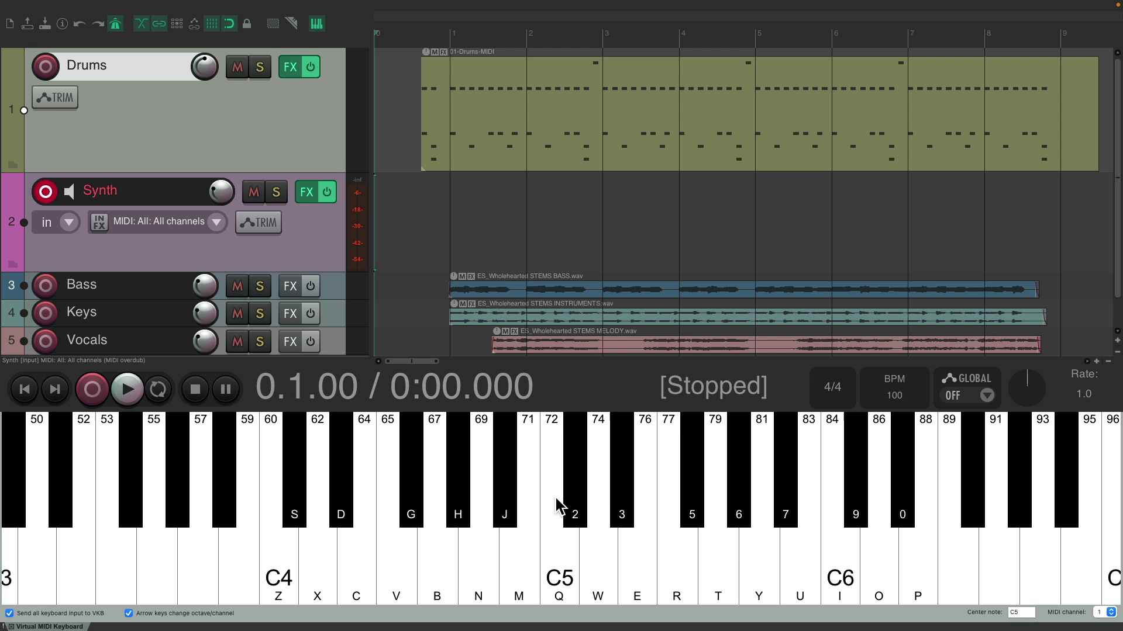
Audition a short phrase of A4, G4 and F4 on the Synth track.
key("n")
key("b")
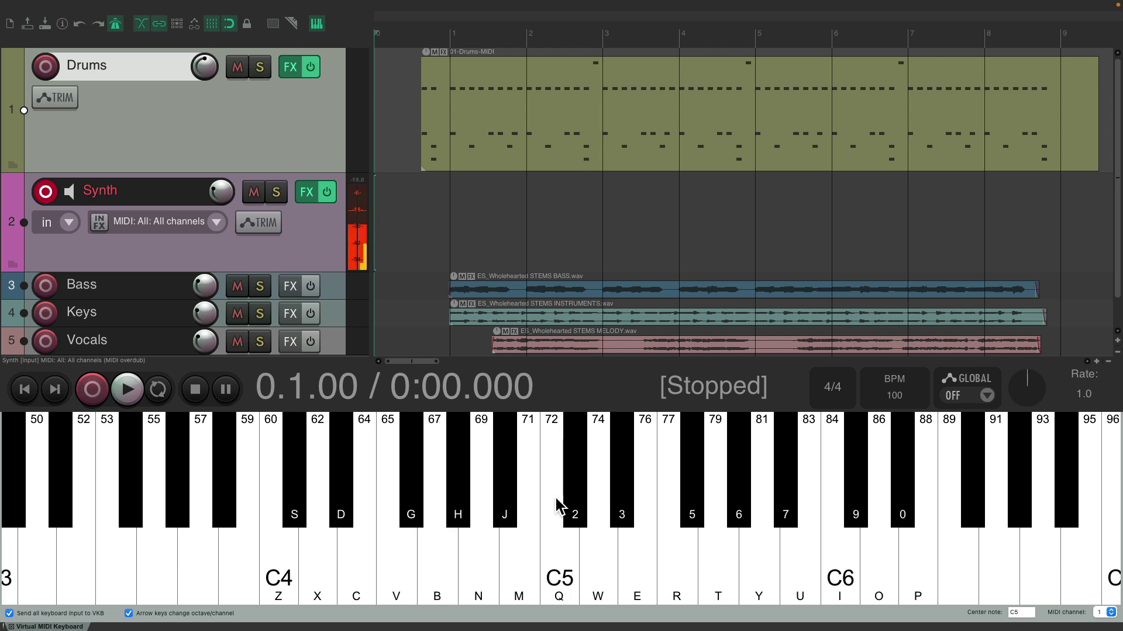
key("v")
key("n")
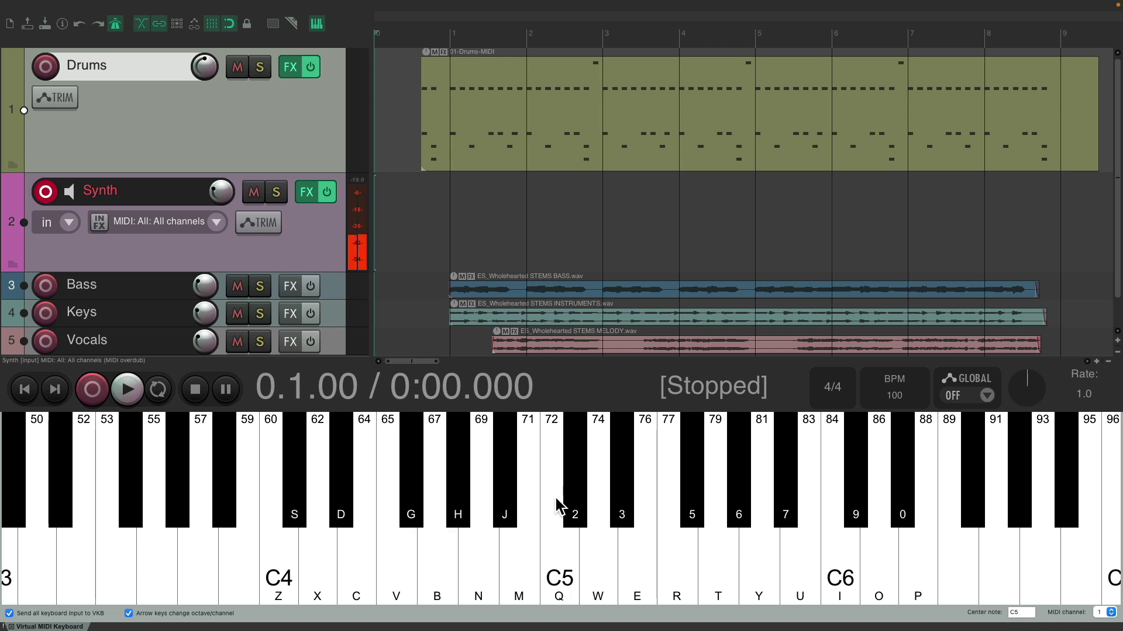
key("v")
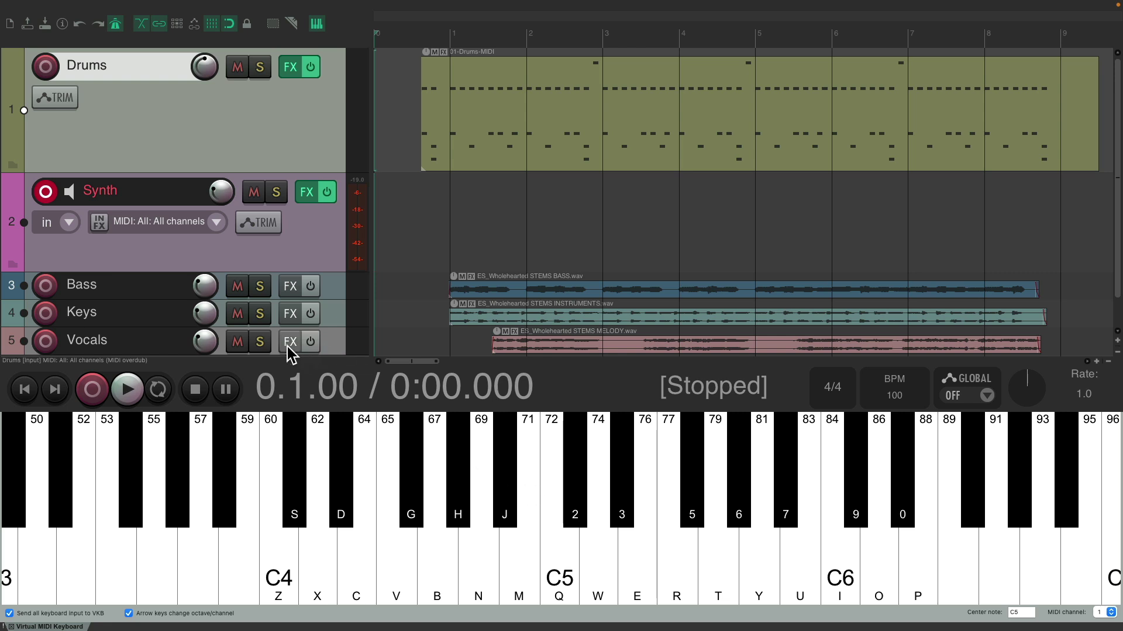
Mute the Vocals track.
left_click(238, 342)
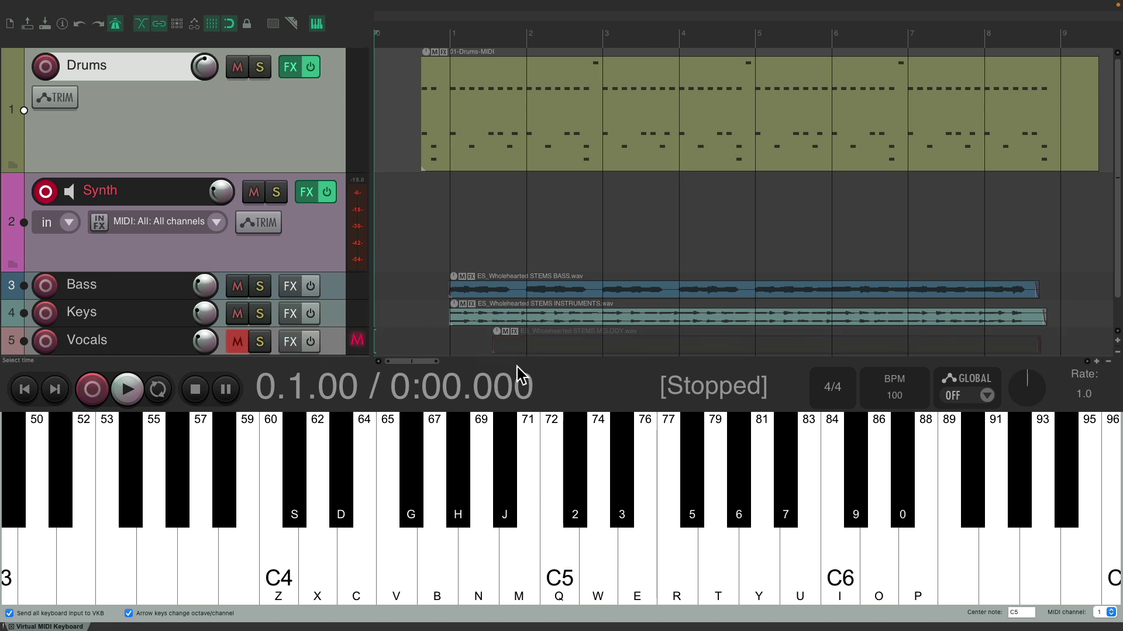
Record a melody of A4, C5, G4 and F4, with C4 and D4 in measures 4 and 8, on the Synth track through measure 8.
key("ctrl+r")
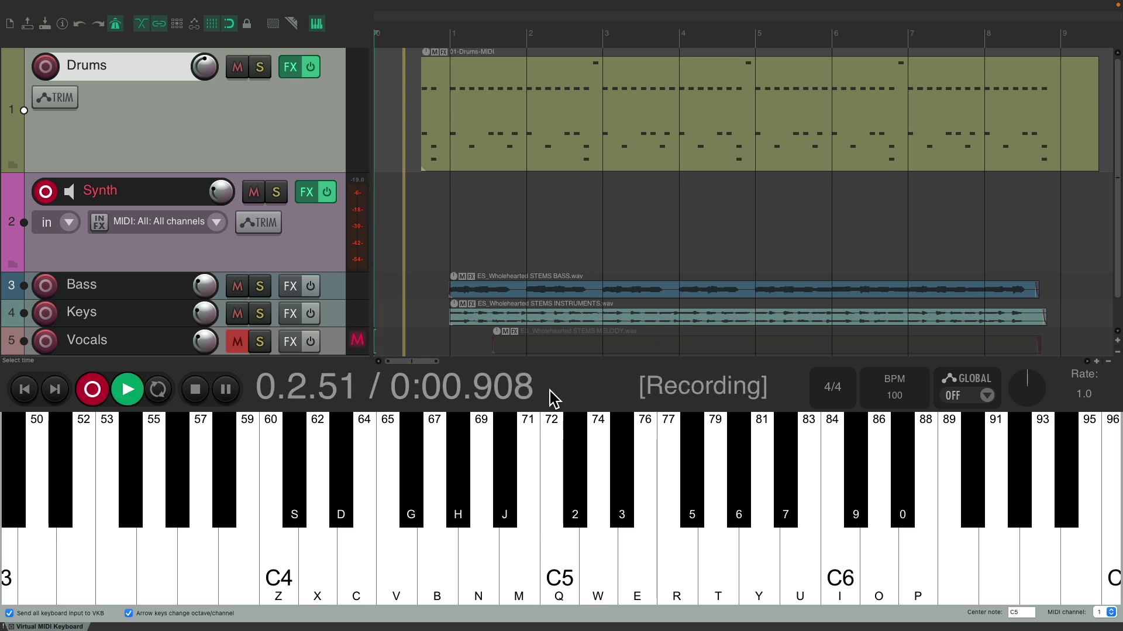
key("n")
key("q")
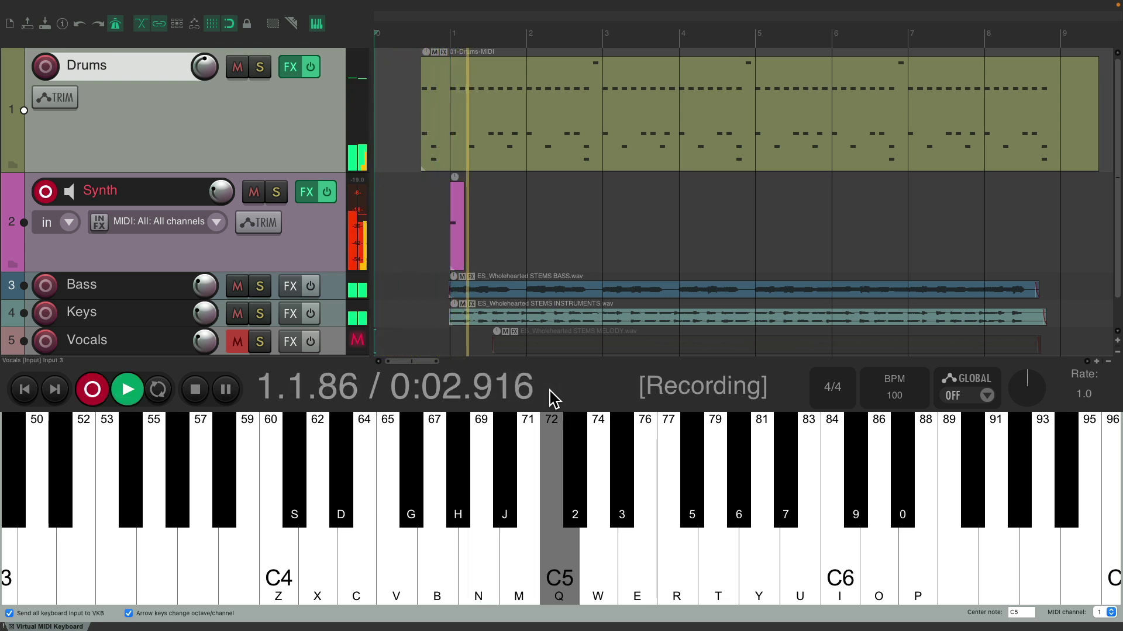
key("b")
key("n")
key("n")
key("n")
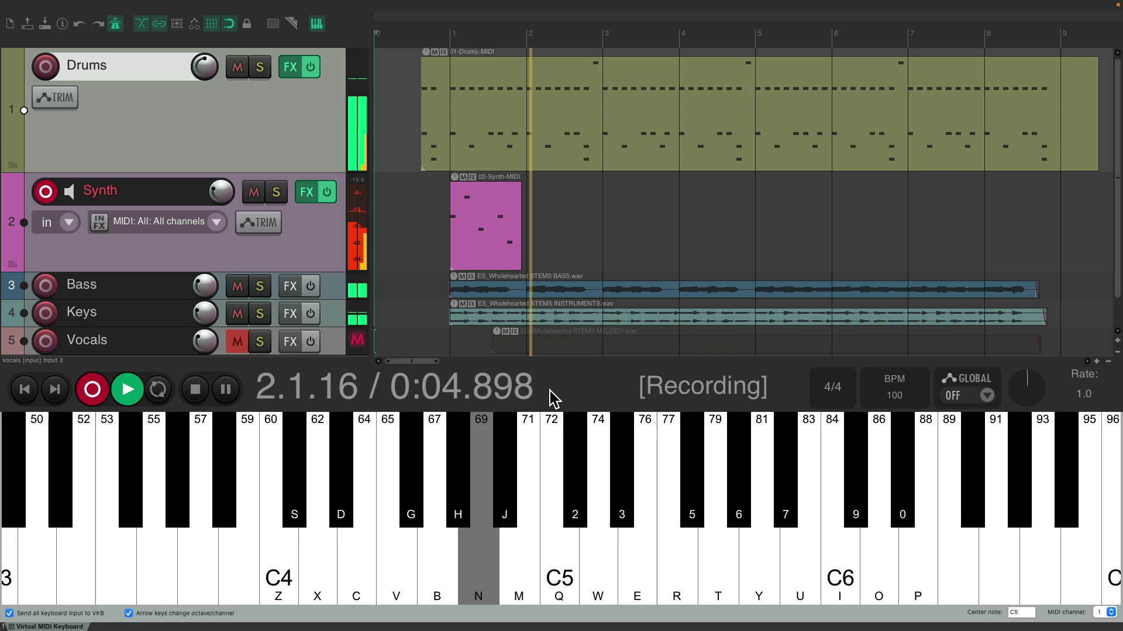
key("v")
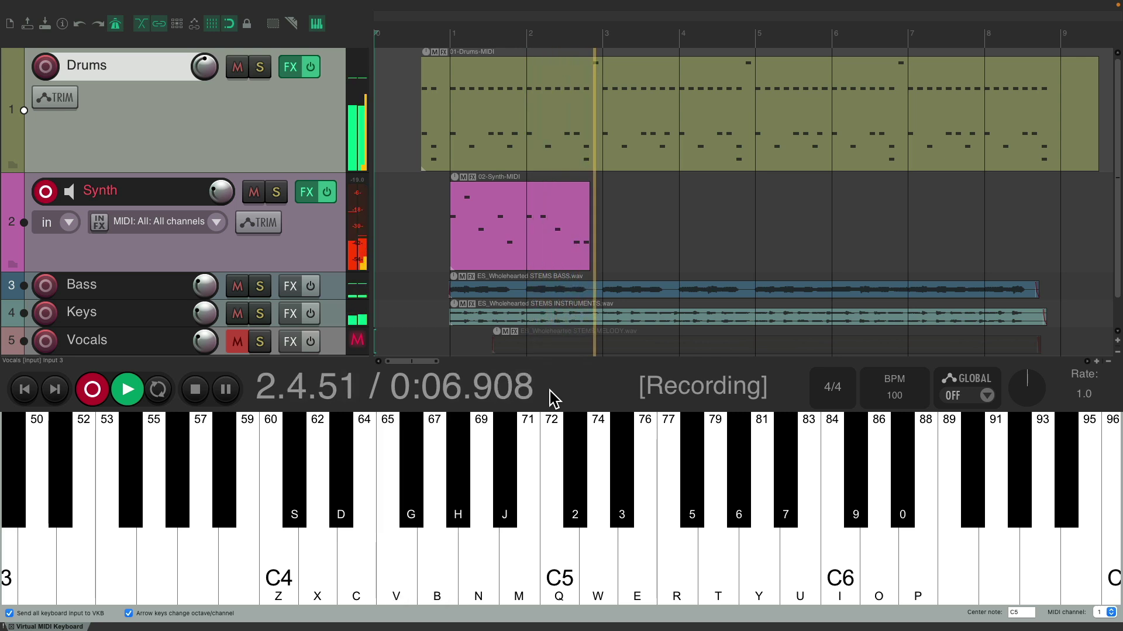
key("b")
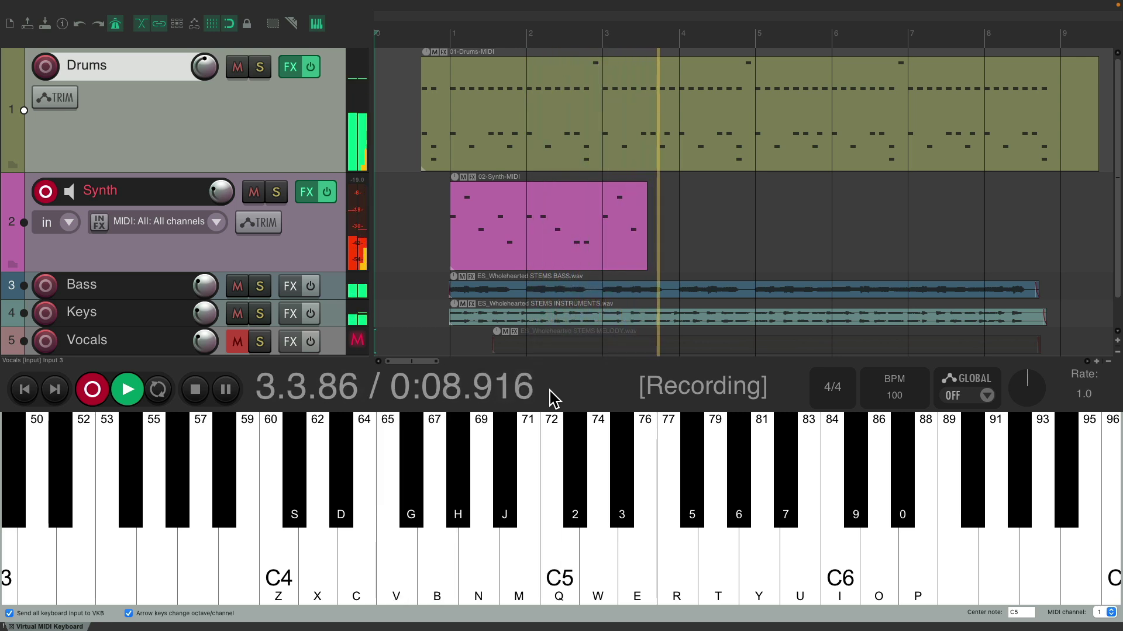
key("v")
key("z")
key("z")
key("x")
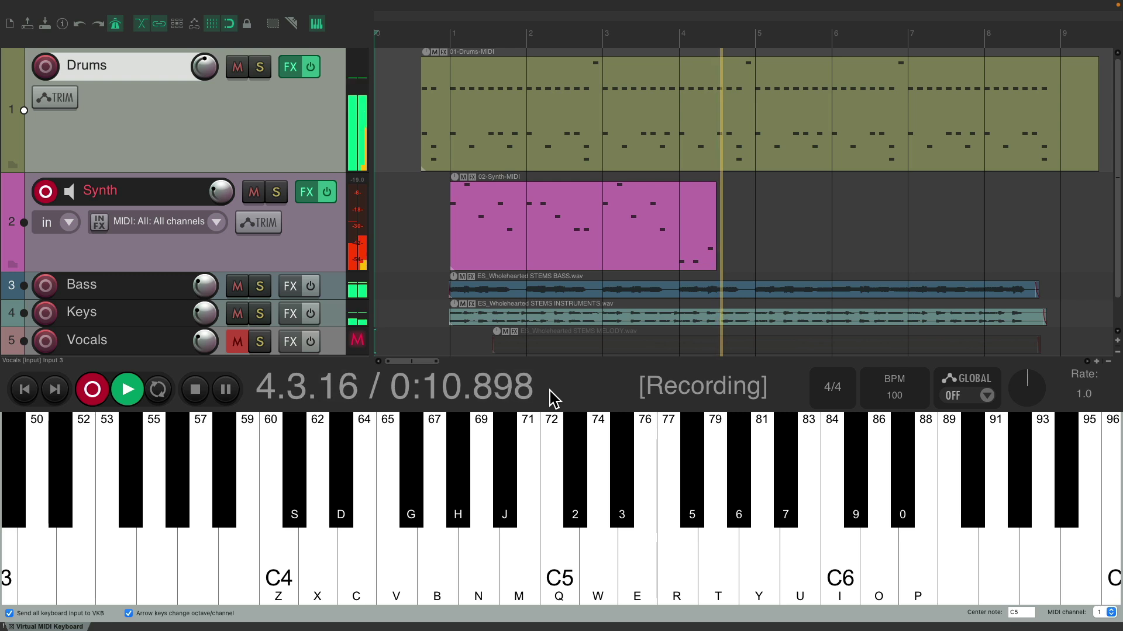
key("n")
key("b")
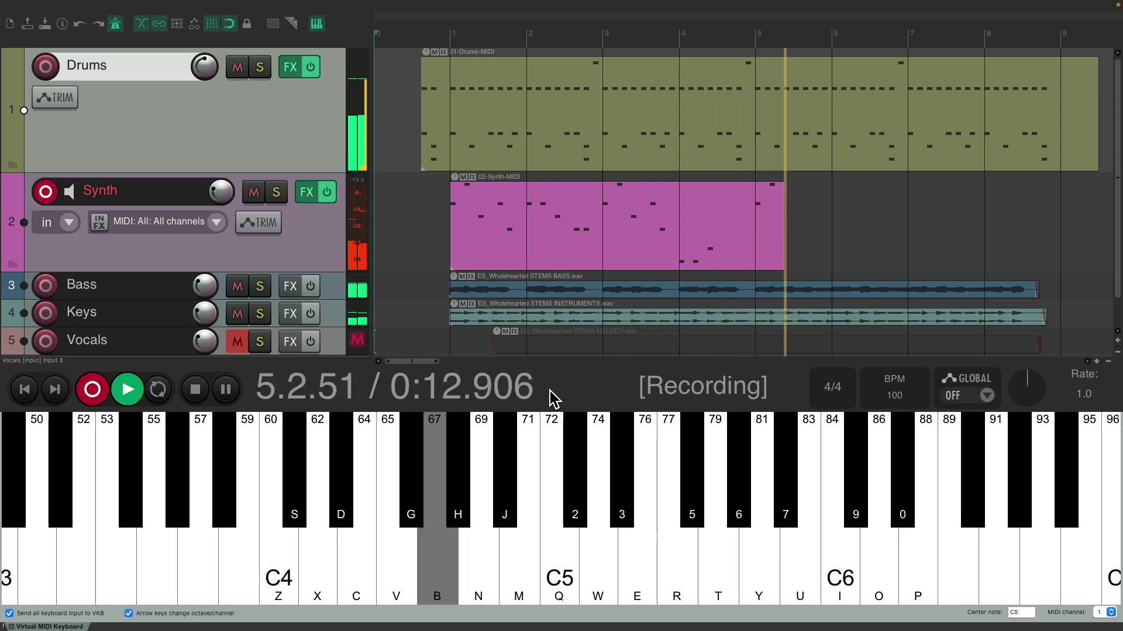
key("n")
key("v")
key("n")
key("n")
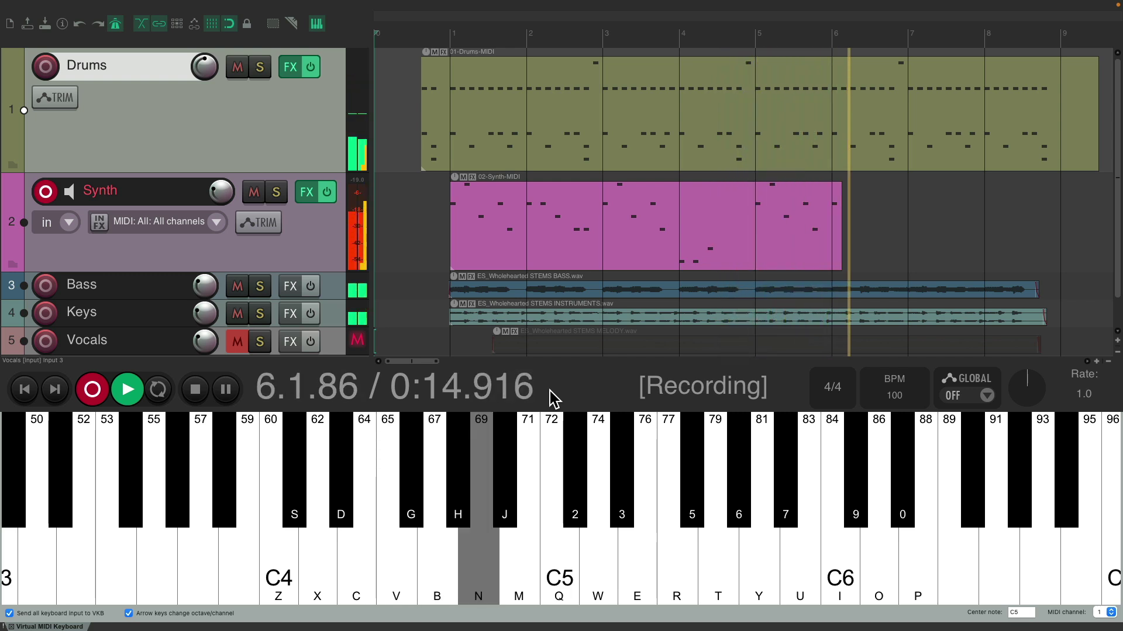
key("b")
key("v")
key("n")
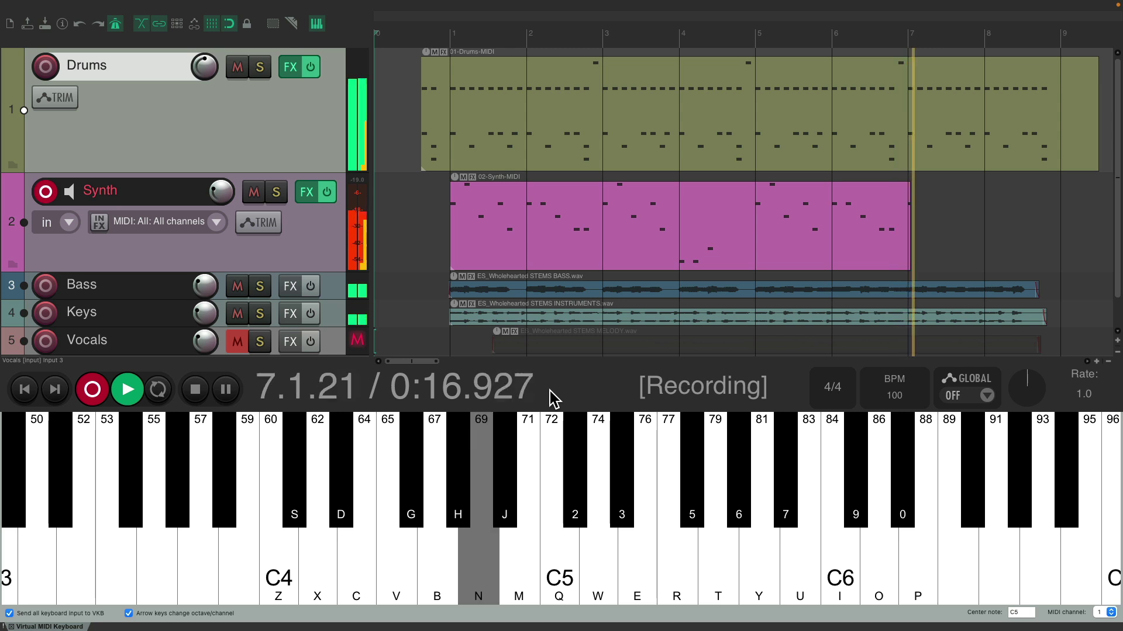
key("n")
key("v")
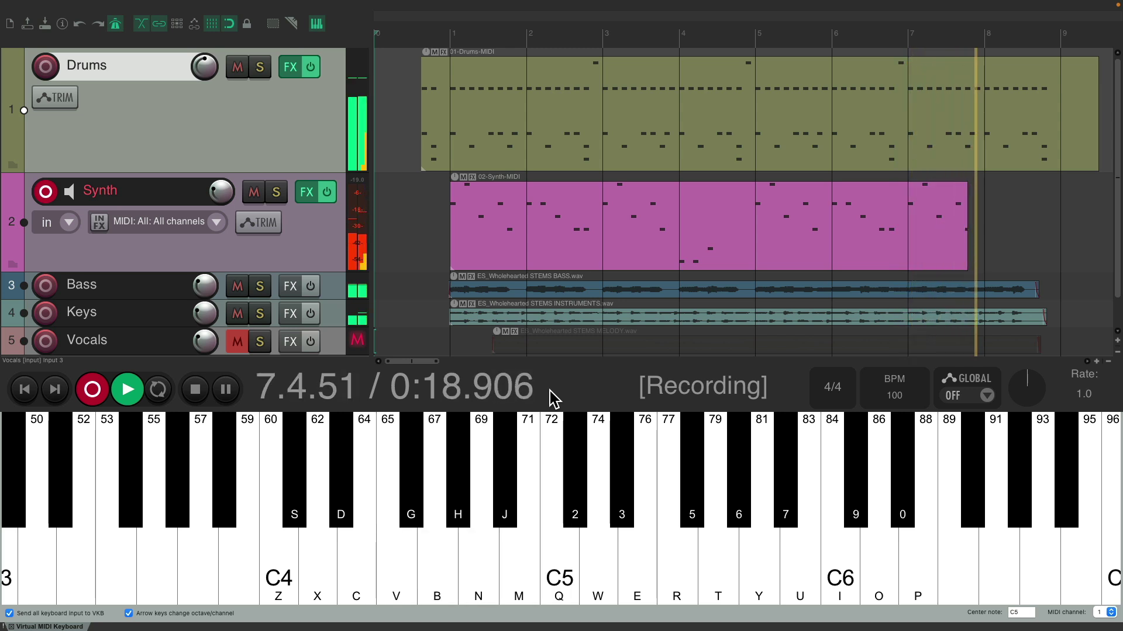
key("x")
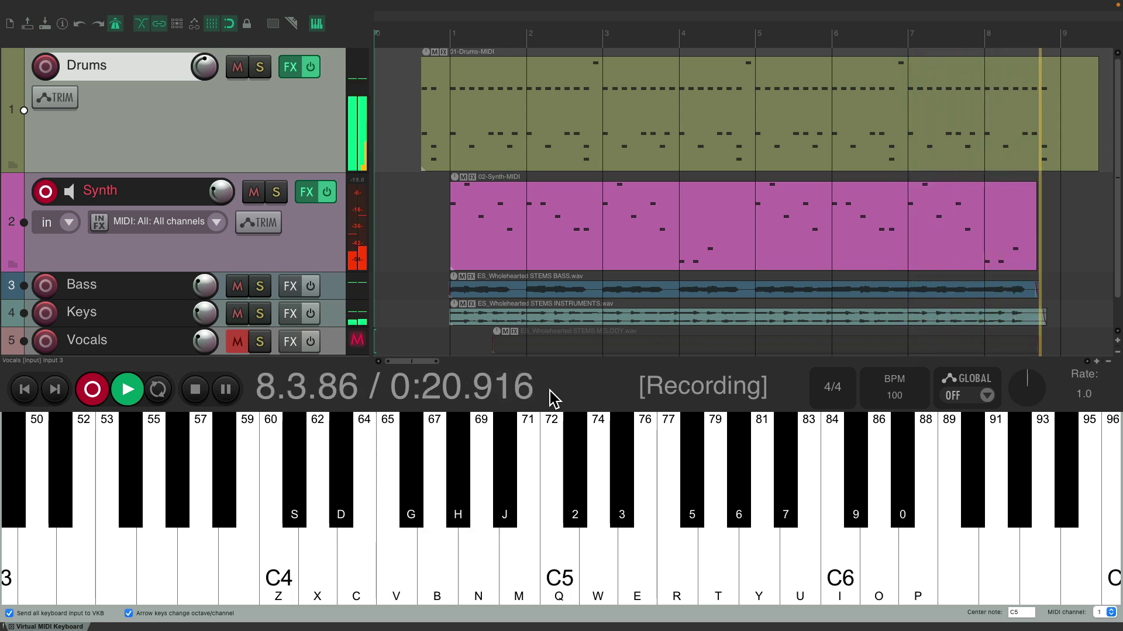
key("space")
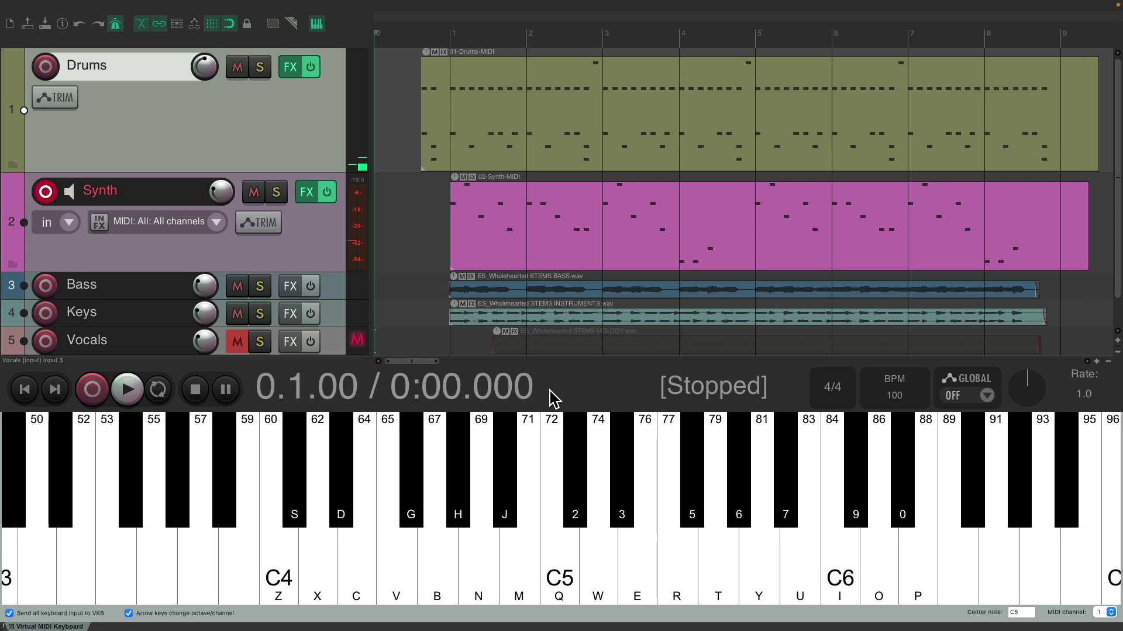
Disarm the Synth track and unmute the Vocals track.
left_click(47, 192)
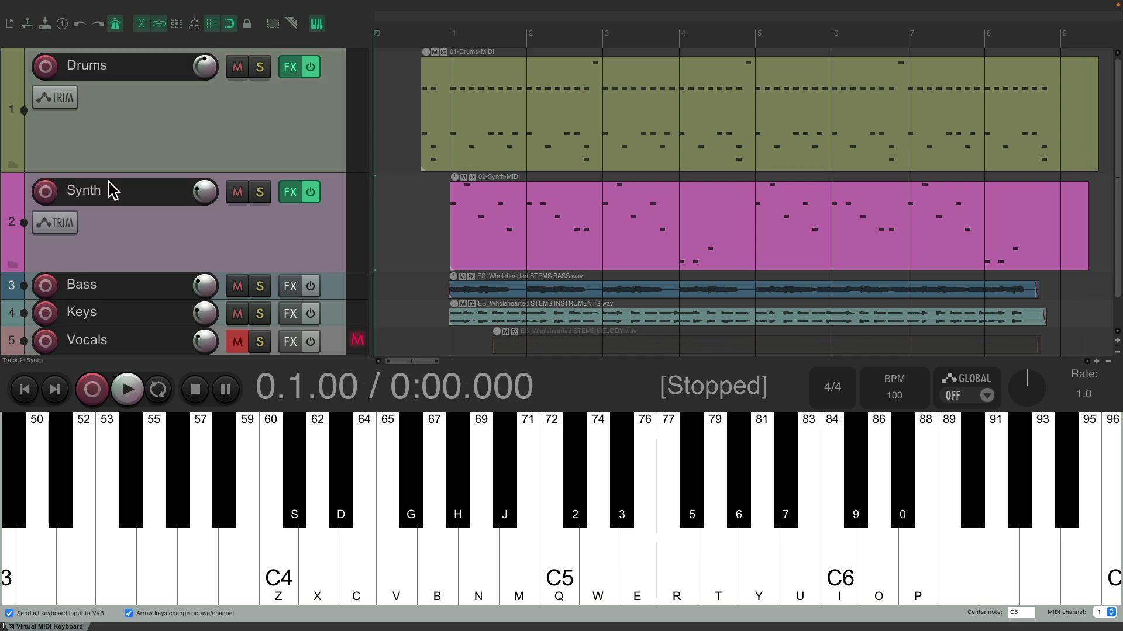
left_click(234, 344)
Play back the whole arrangement from the project start, and stop playback.
key("space")
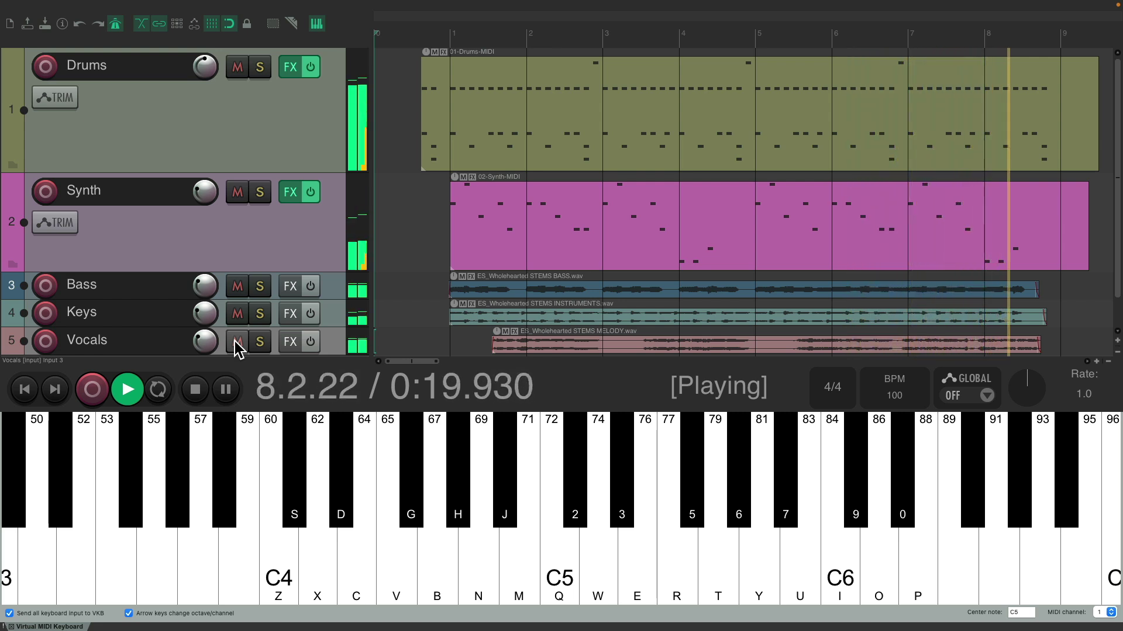
key("space")
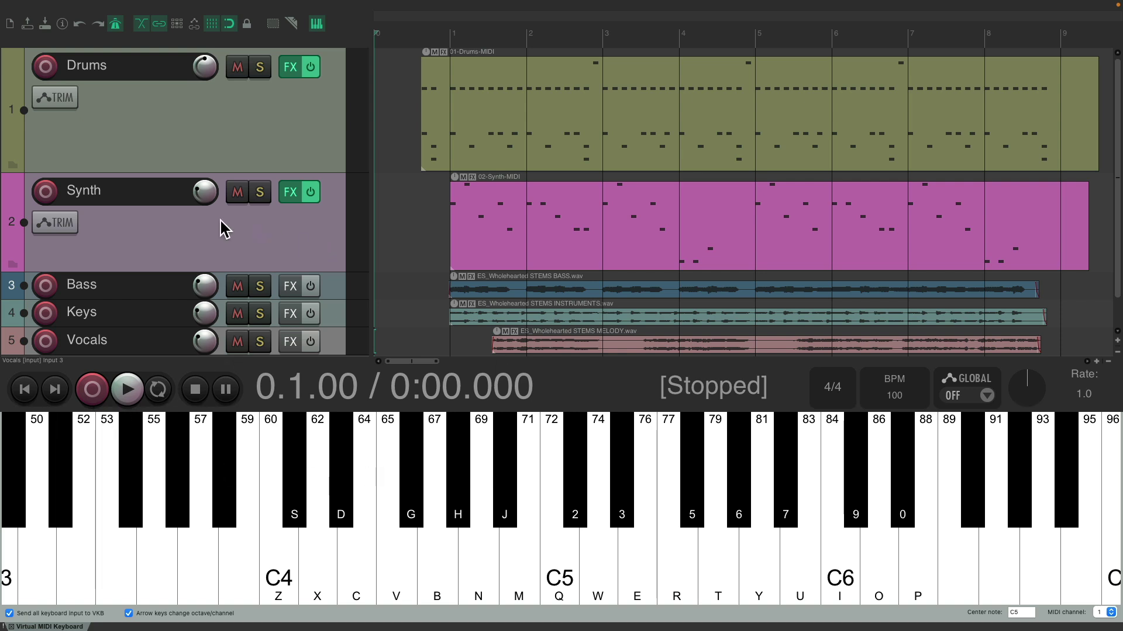
Record-arm the Synth track for further playing with the Virtual MIDI Keyboard.
left_click(46, 192)
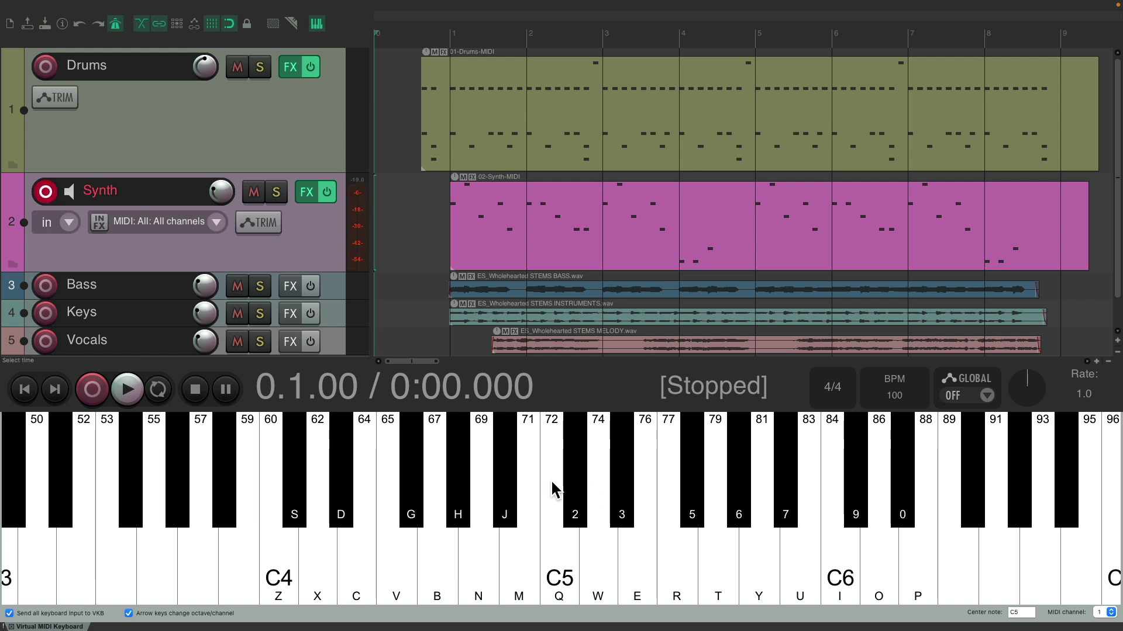